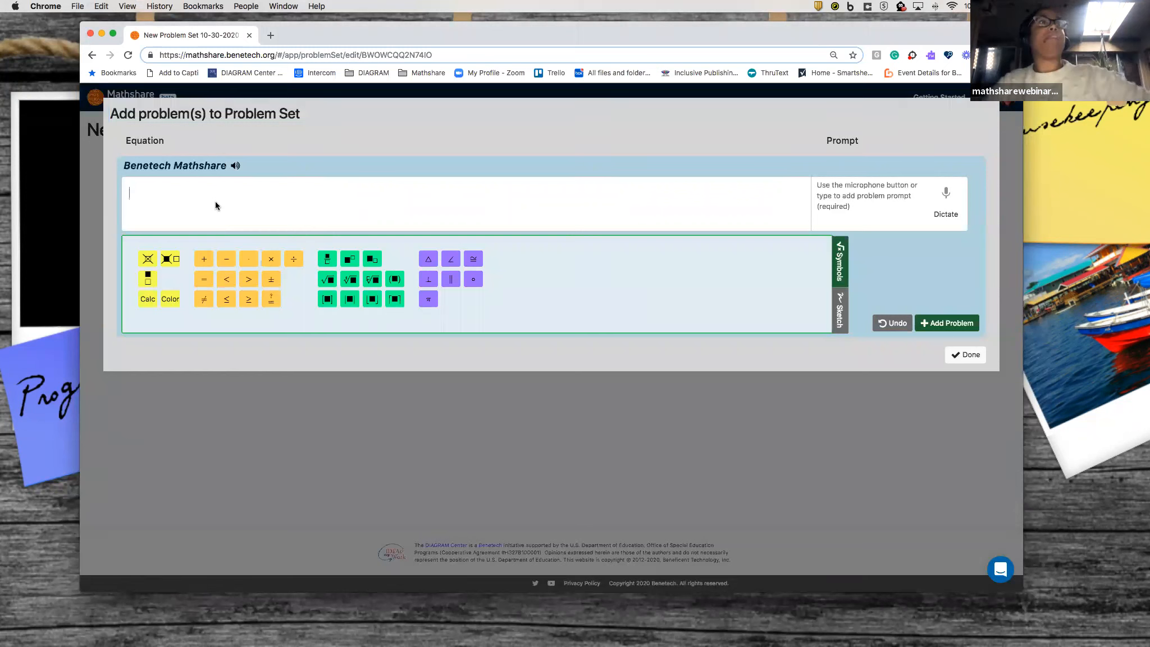
Step: Add the problem 5z + 3 = 28 with the prompt "Solve for X" to the problem set and finish adding problems
{"action": "type", "text": "5z + 3 = 28"}
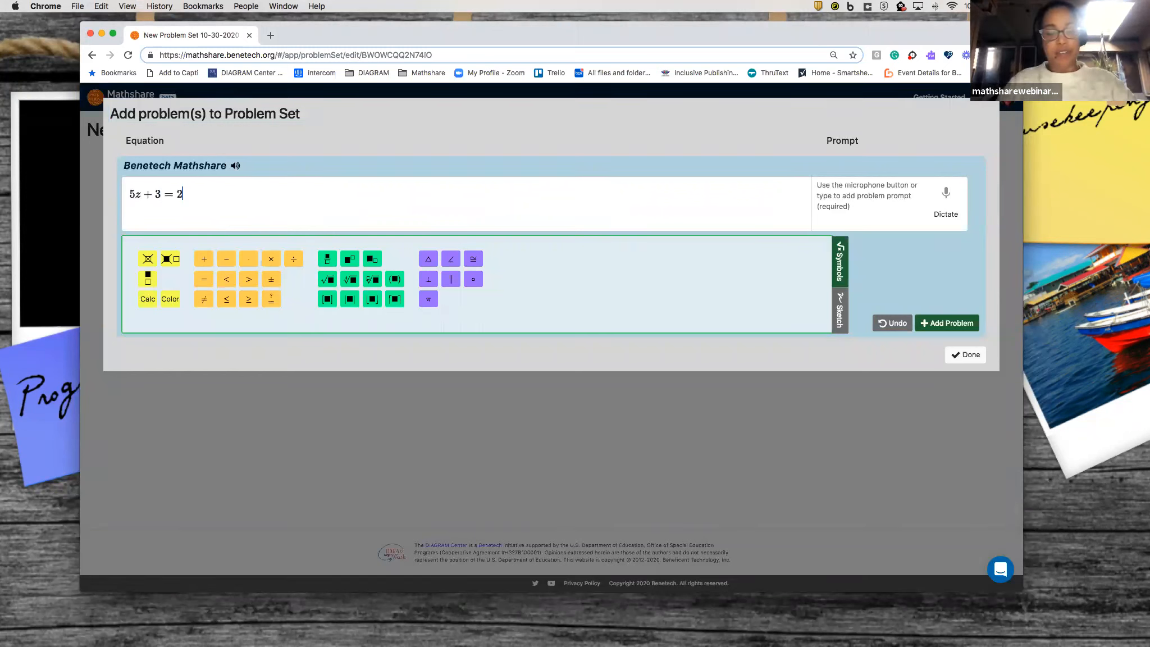
{"action": "left_click", "coordinate": [838, 201]}
{"action": "type", "text": "Solve for"}
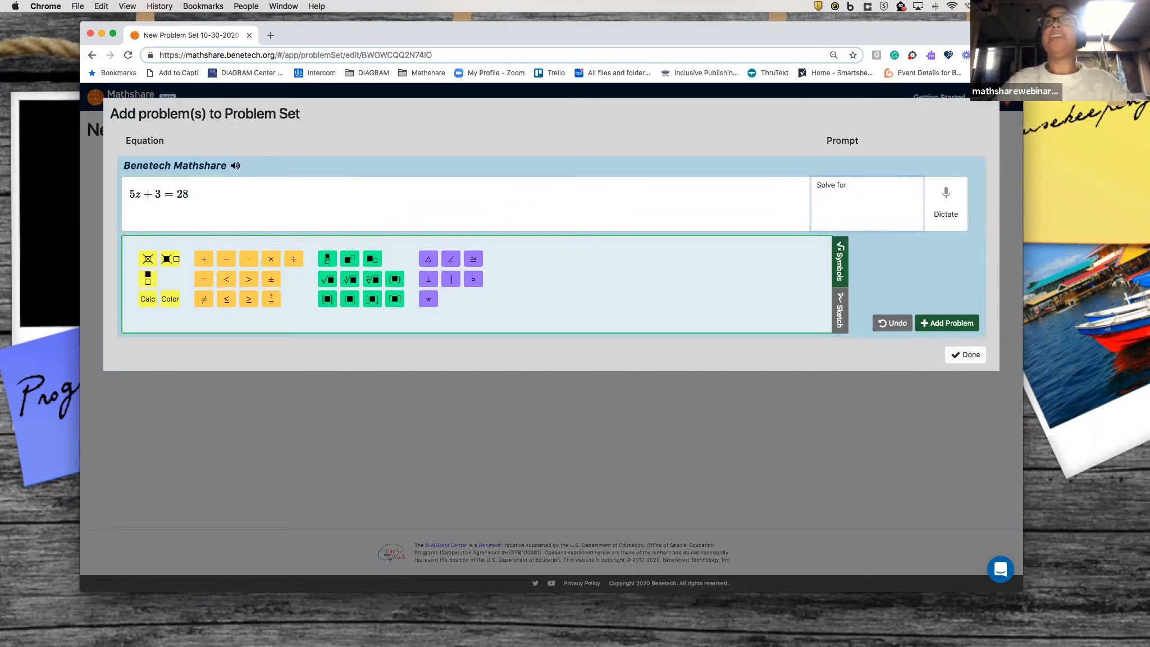
{"action": "type", "text": " X"}
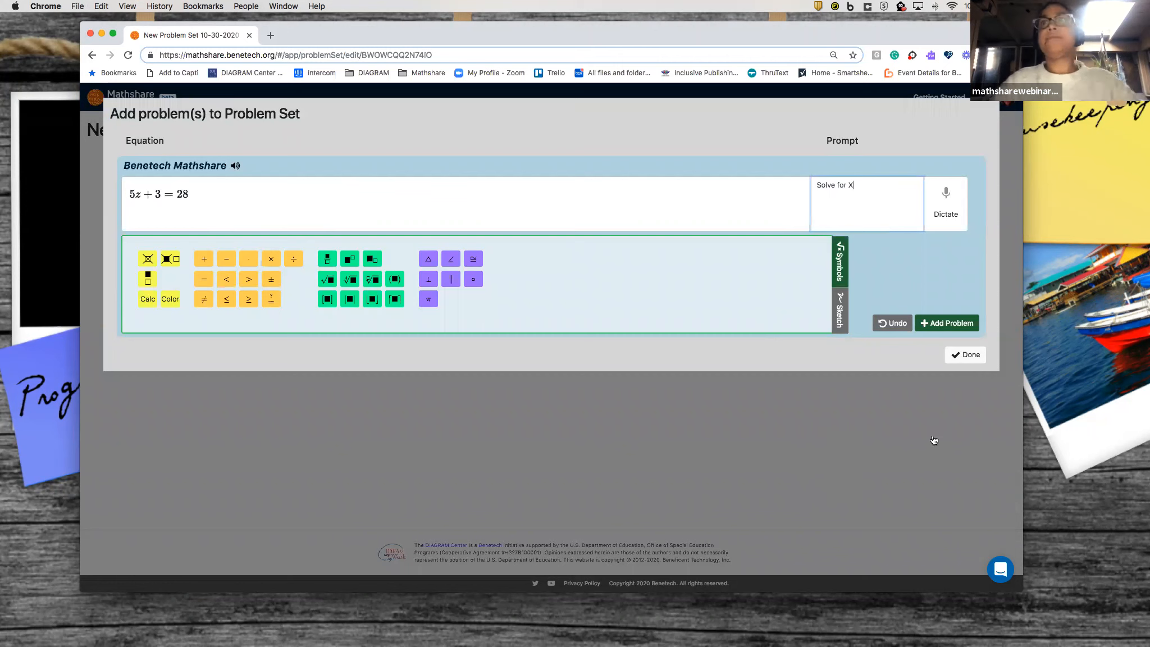
{"action": "left_click", "coordinate": [952, 323]}
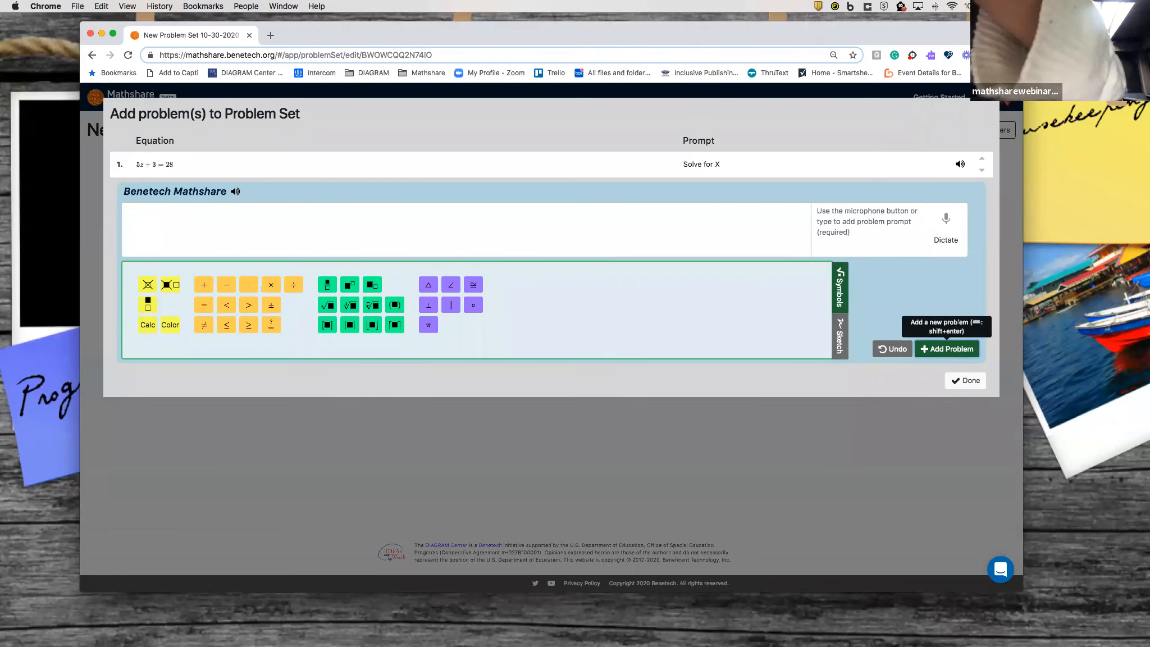
{"action": "left_click", "coordinate": [961, 380]}
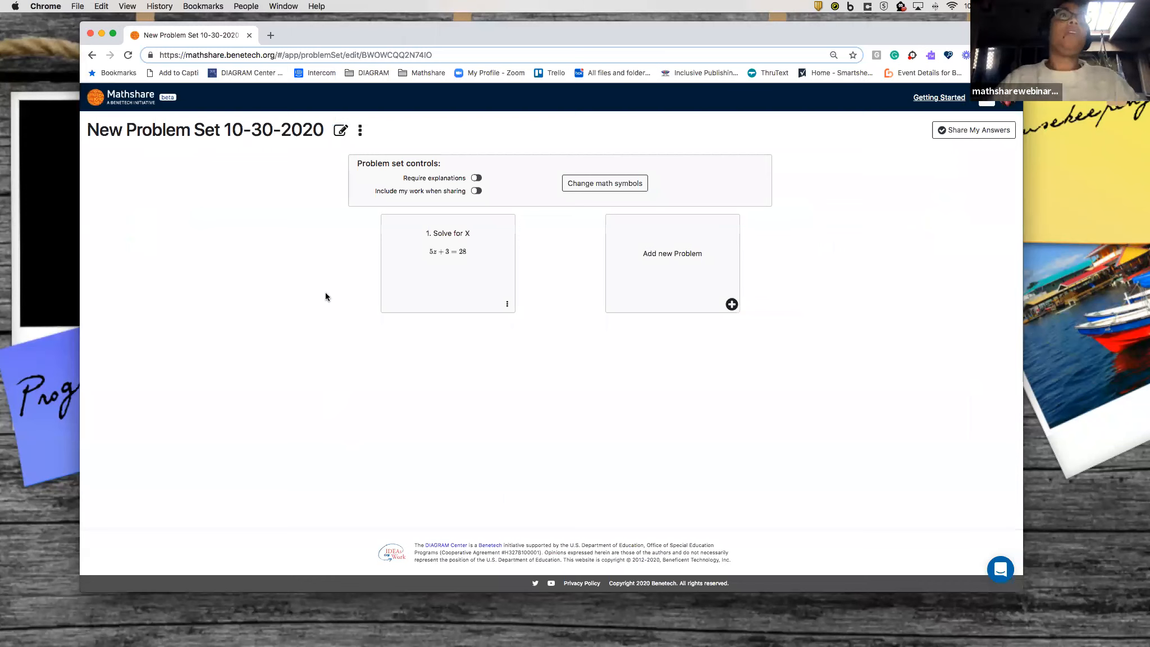
Step: Open problem 1 and subtract 3 from both sides of the equation, giving 5z + 3 - 3 = 28 - 3
{"action": "left_click", "coordinate": [442, 234]}
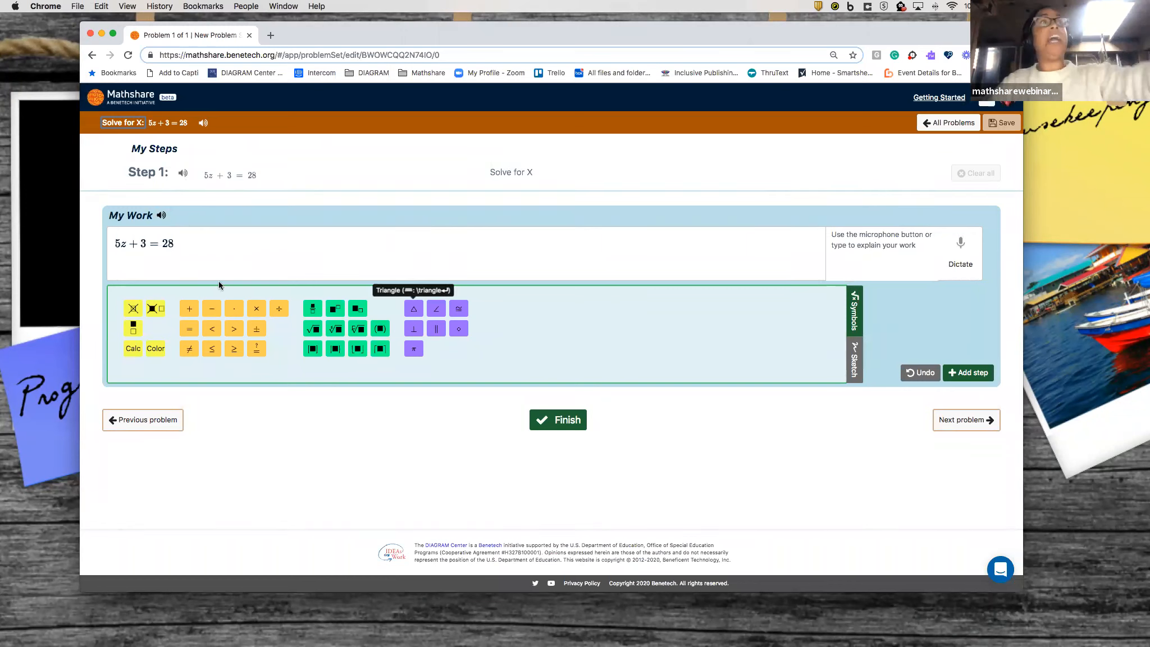
{"action": "left_click", "coordinate": [203, 241]}
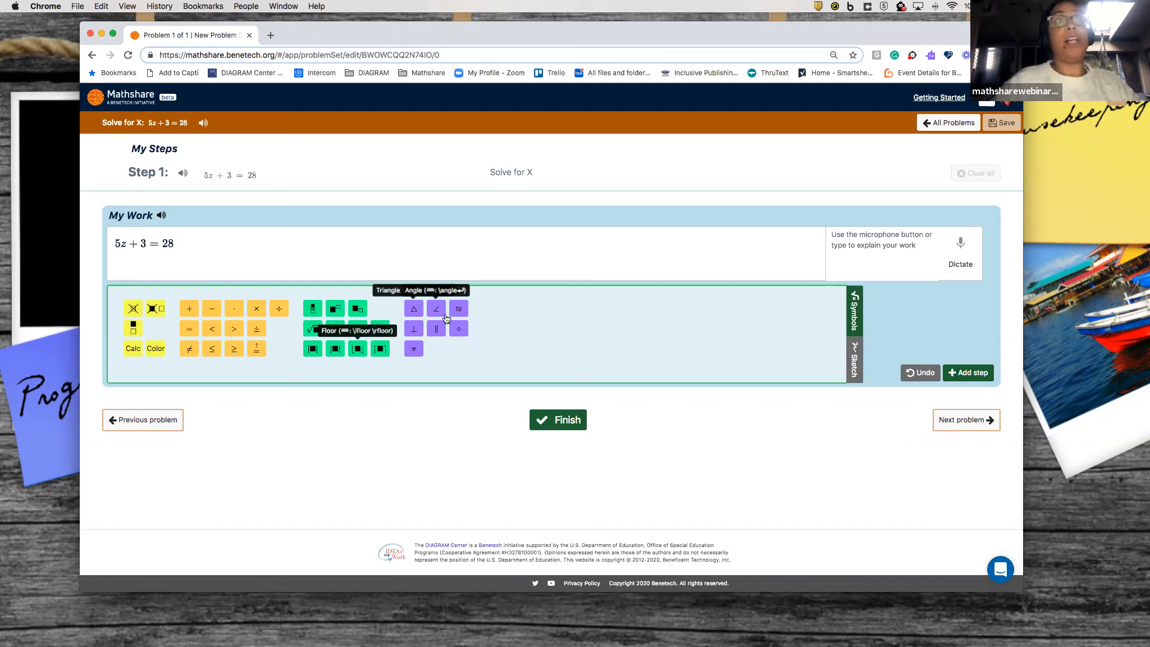
{"action": "left_click", "coordinate": [144, 244]}
{"action": "type", "text": "-3"}
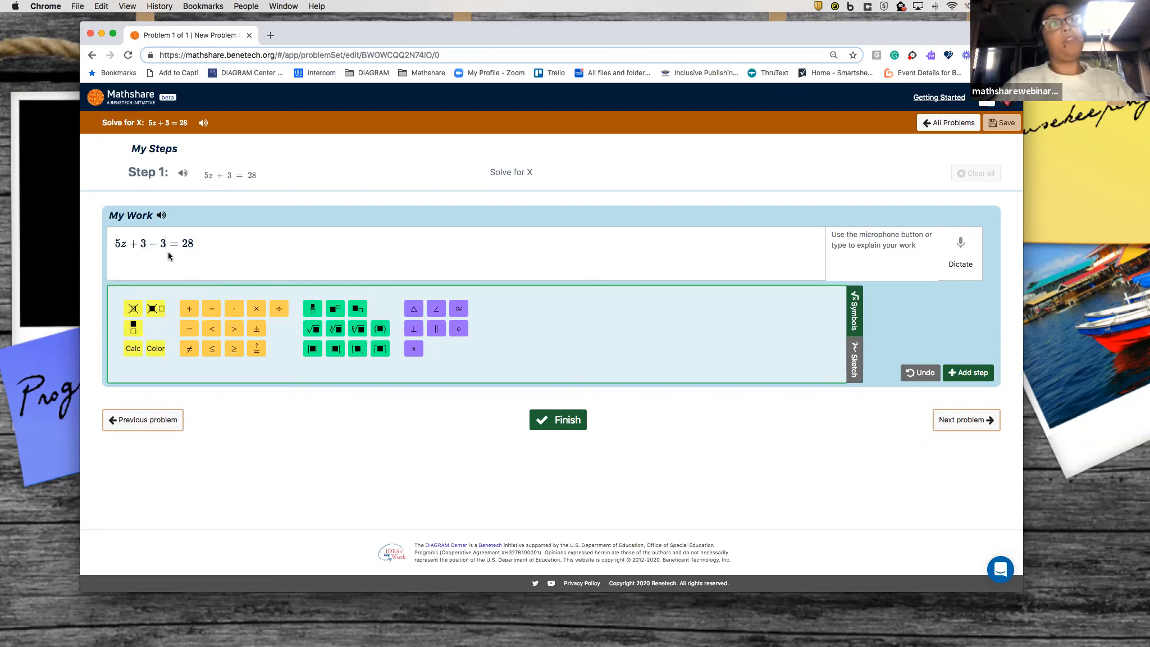
{"action": "type", "text": "-3"}
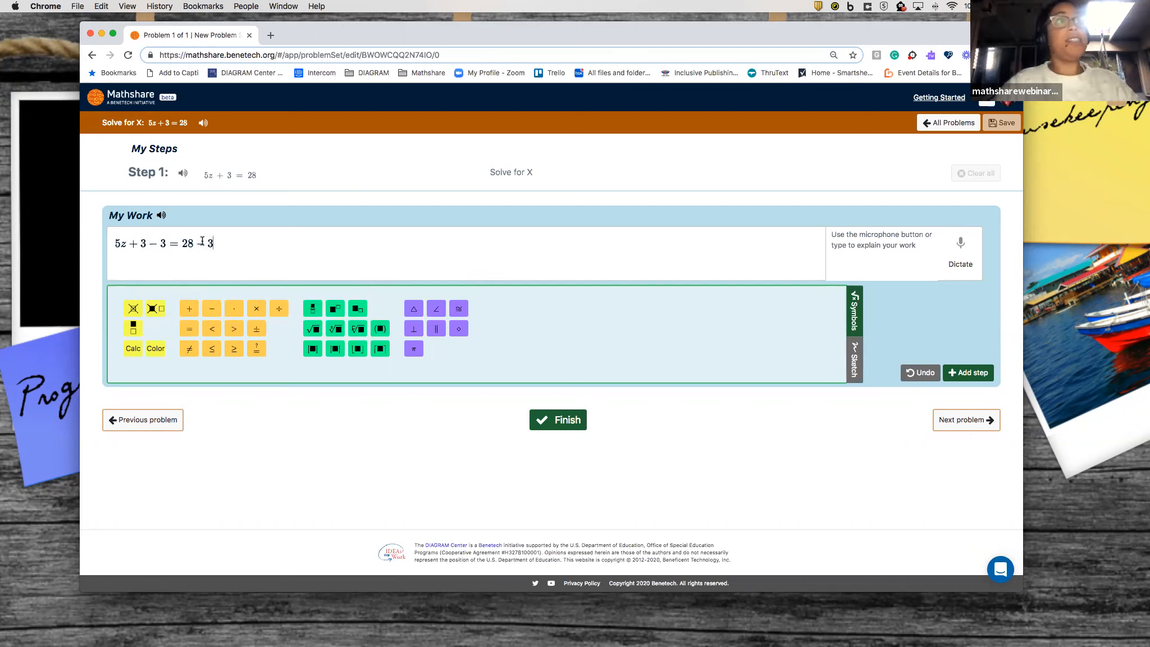
Step: Enter the work explanation "I'm subtracting 3 from both sides to star isolating "z""
{"action": "left_click", "coordinate": [857, 253]}
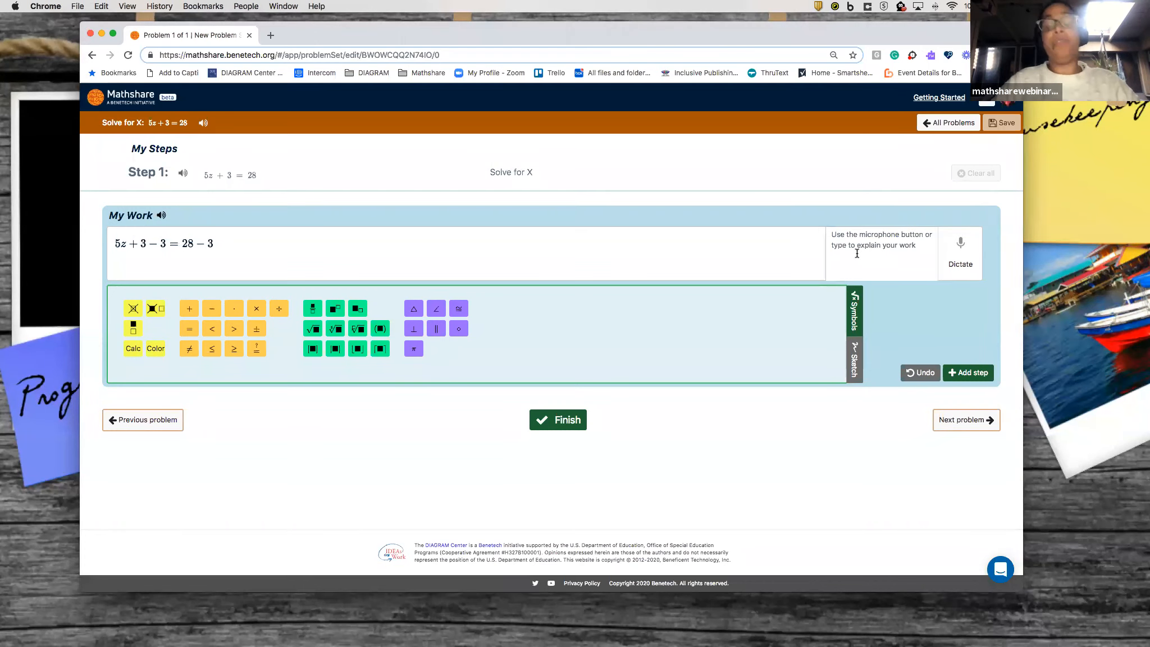
{"action": "type", "text": "I'm subtracting 3 f"}
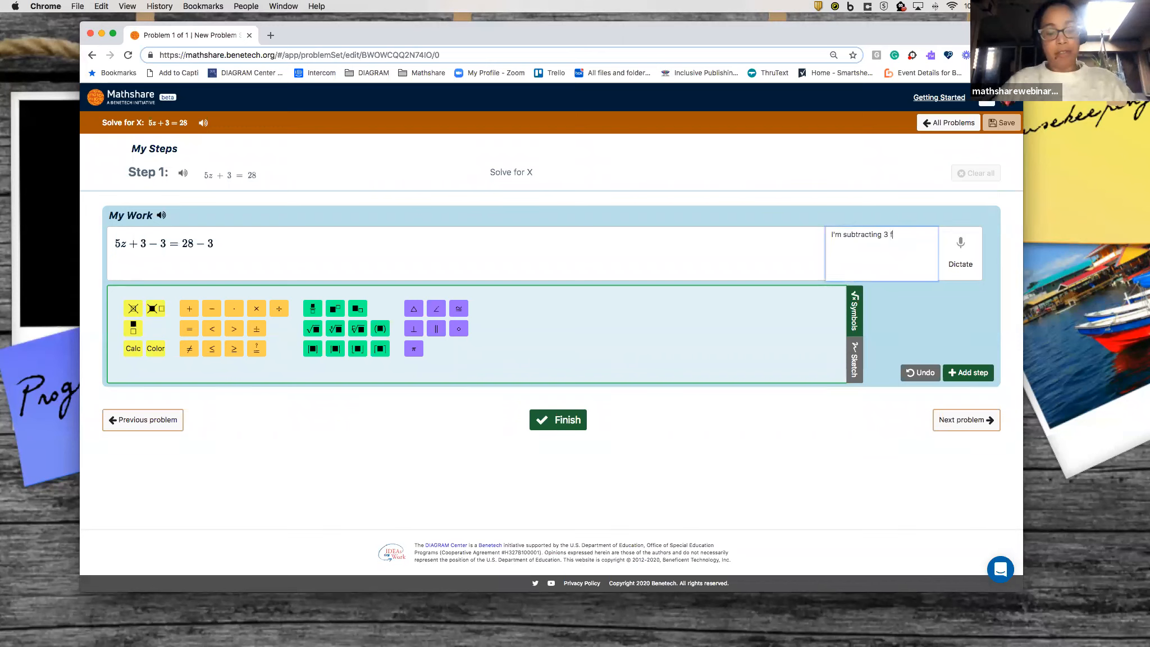
{"action": "type", "text": "rom both sides to s"}
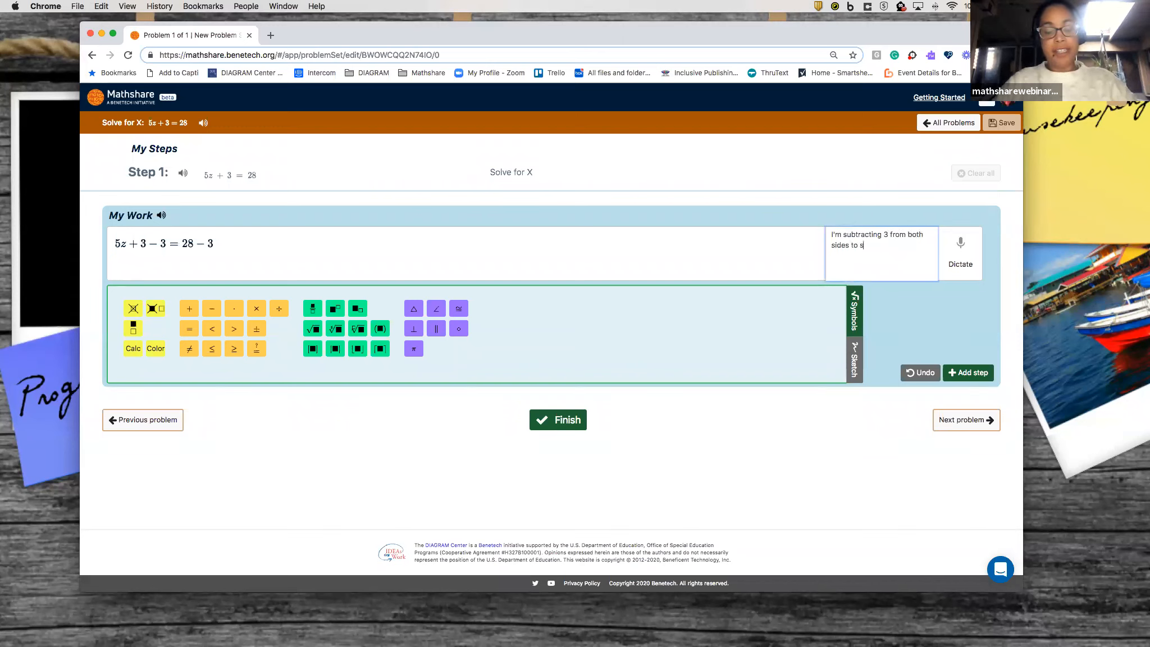
{"action": "type", "text": "tar isolating"}
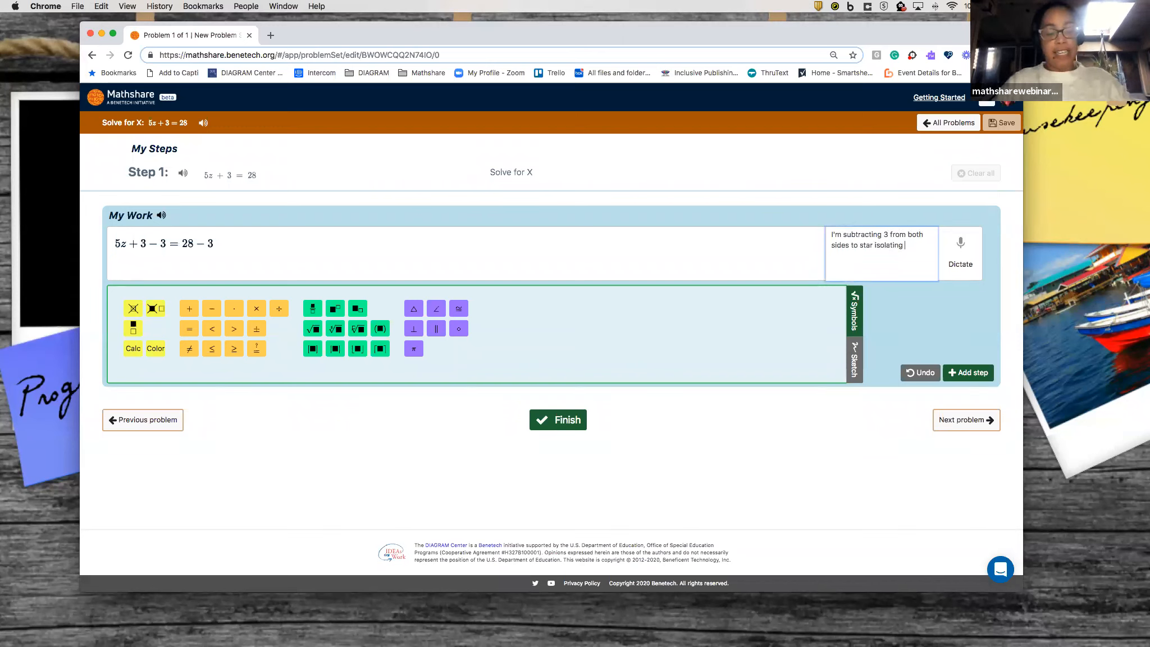
{"action": "type", "text": " \"z"}
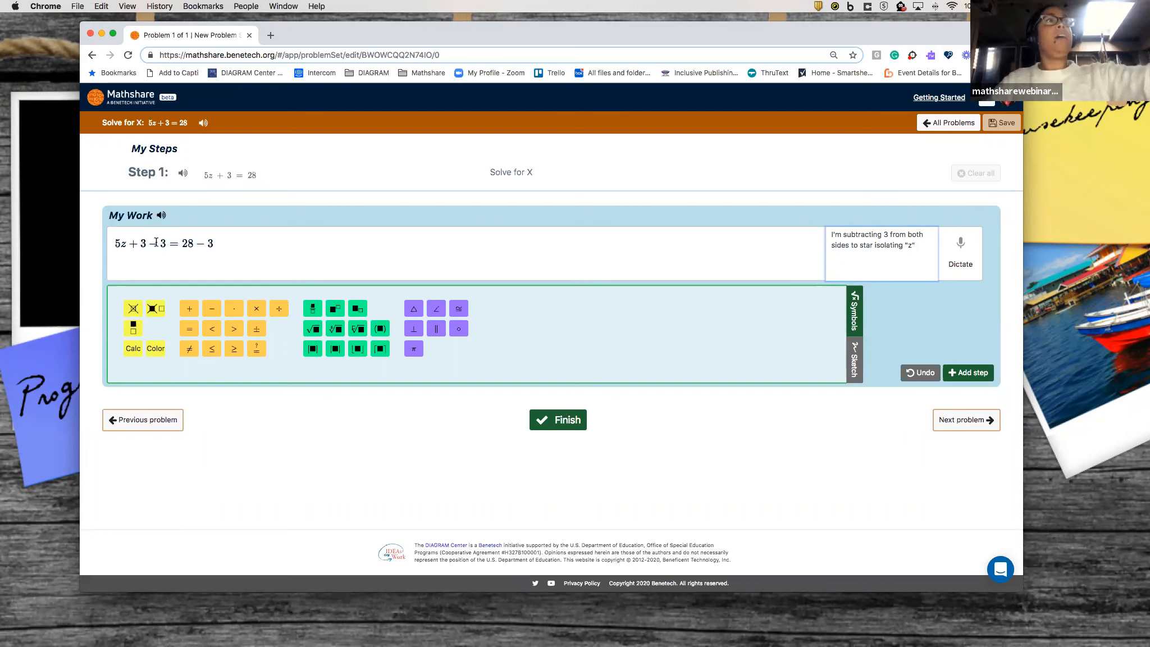
Step: Cross out 3 - 3, calculate 28 - 3 with the Calc tool, and add the work as a new step
{"action": "left_click_drag", "start_coordinate": [167, 243], "coordinate": [138, 245]}
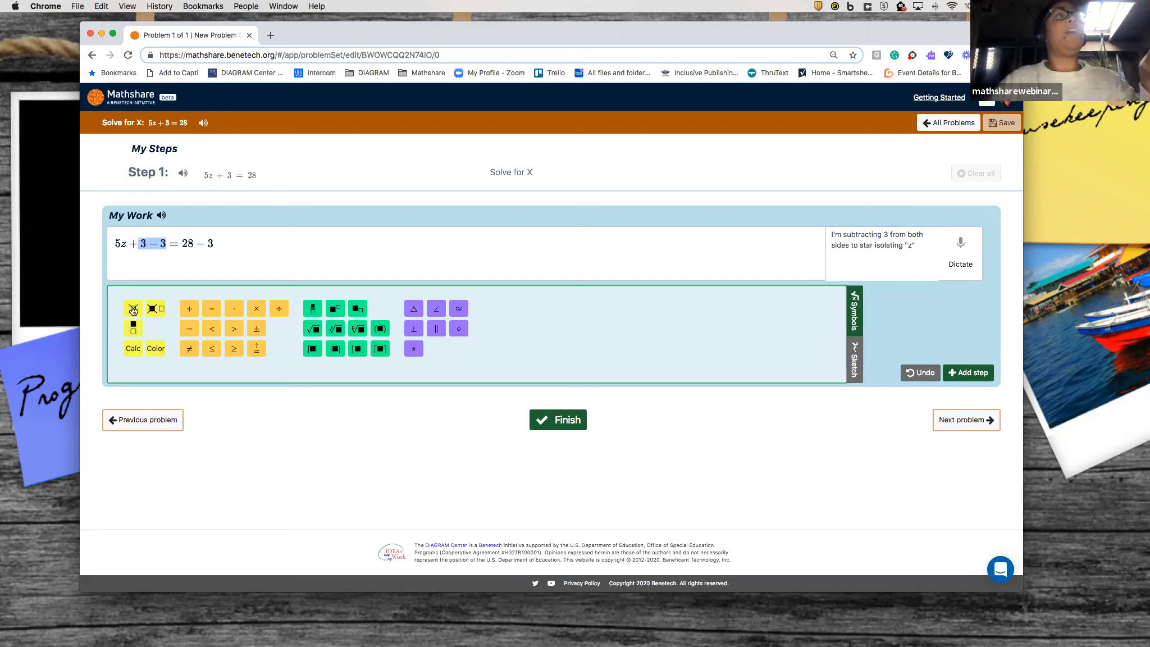
{"action": "left_click", "coordinate": [133, 314]}
{"action": "left_click_drag", "start_coordinate": [225, 245], "coordinate": [185, 245]}
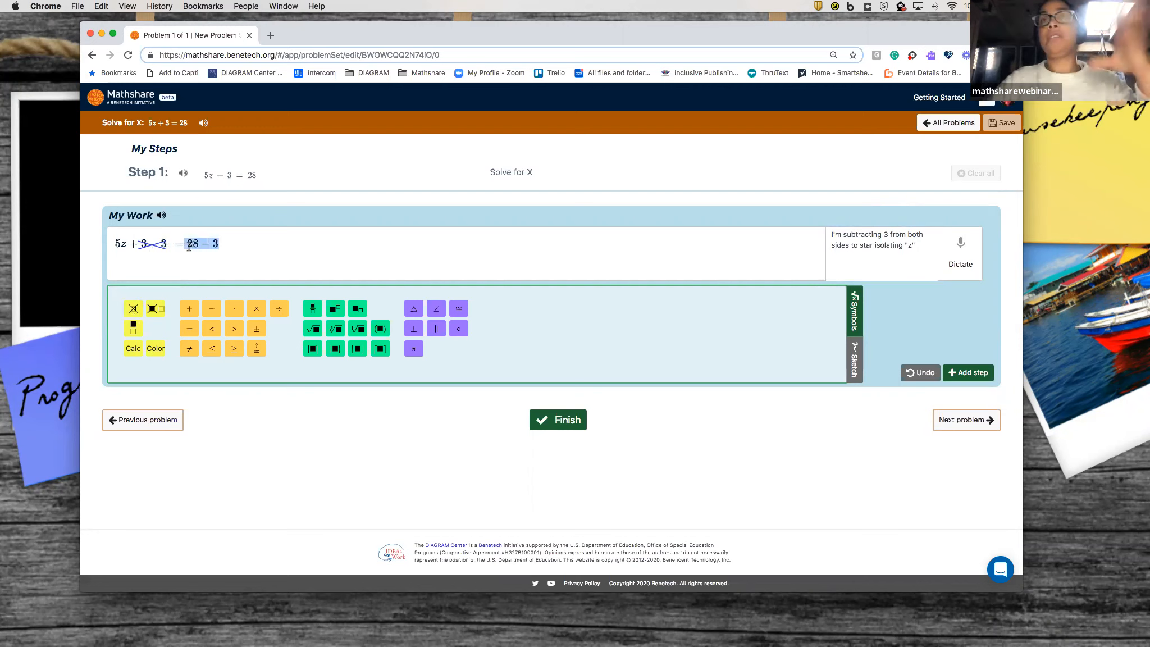
{"action": "left_click", "coordinate": [130, 351]}
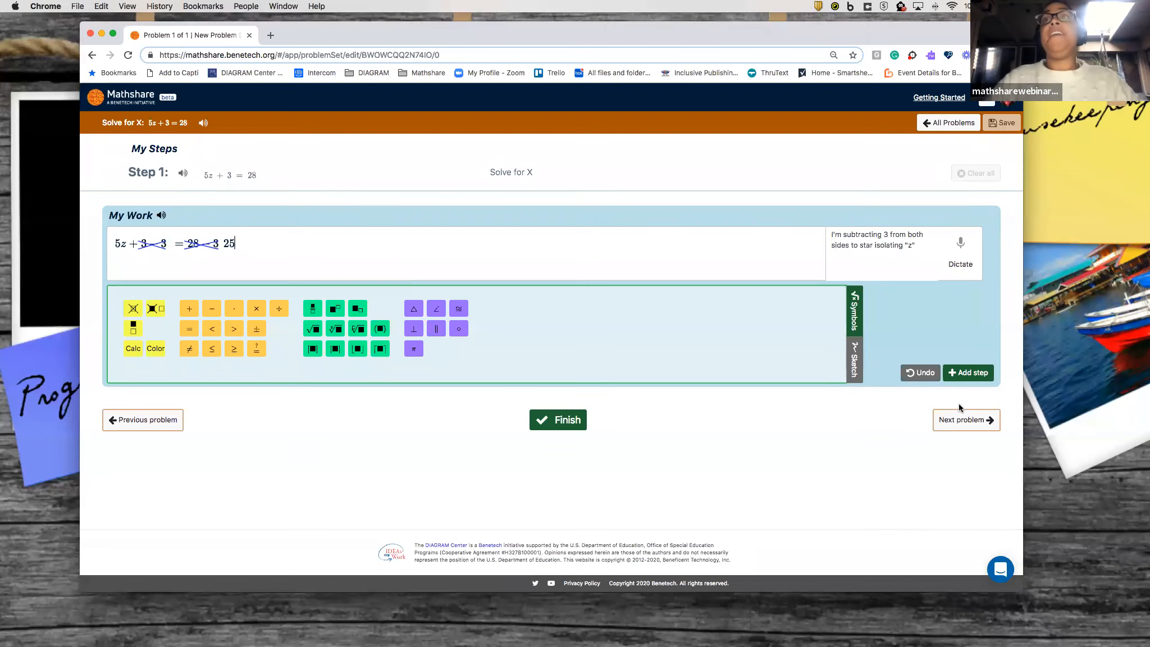
{"action": "left_click", "coordinate": [970, 372]}
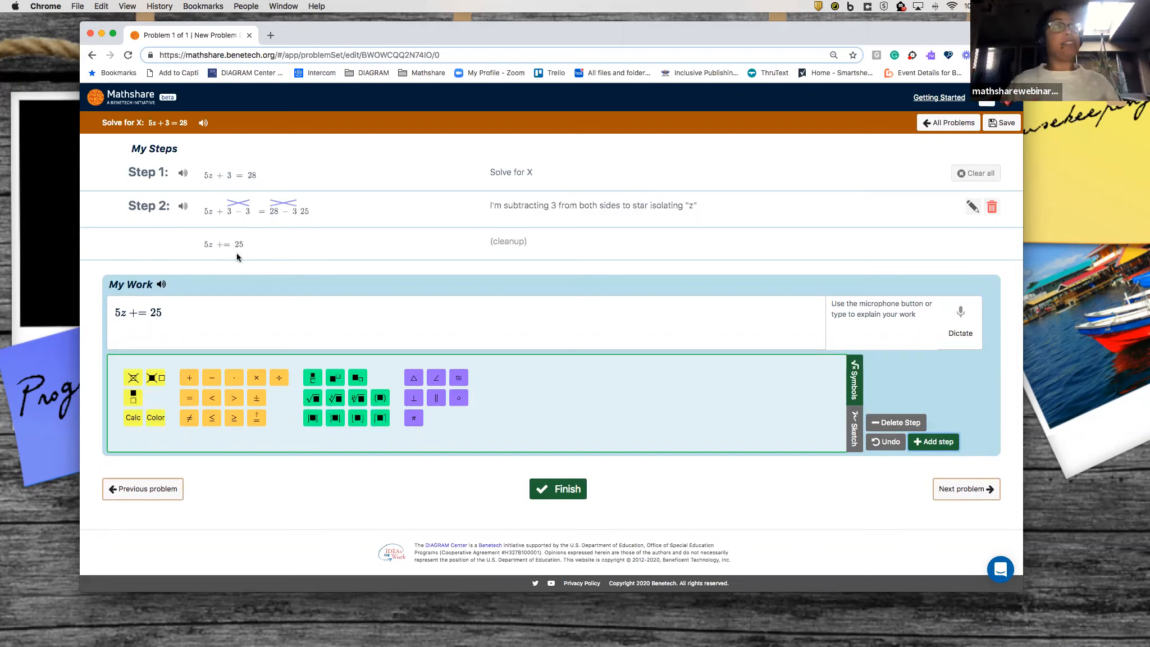
Step: Remove the stray plus sign from the equation 5z += 25 in the work area
{"action": "left_click", "coordinate": [134, 313]}
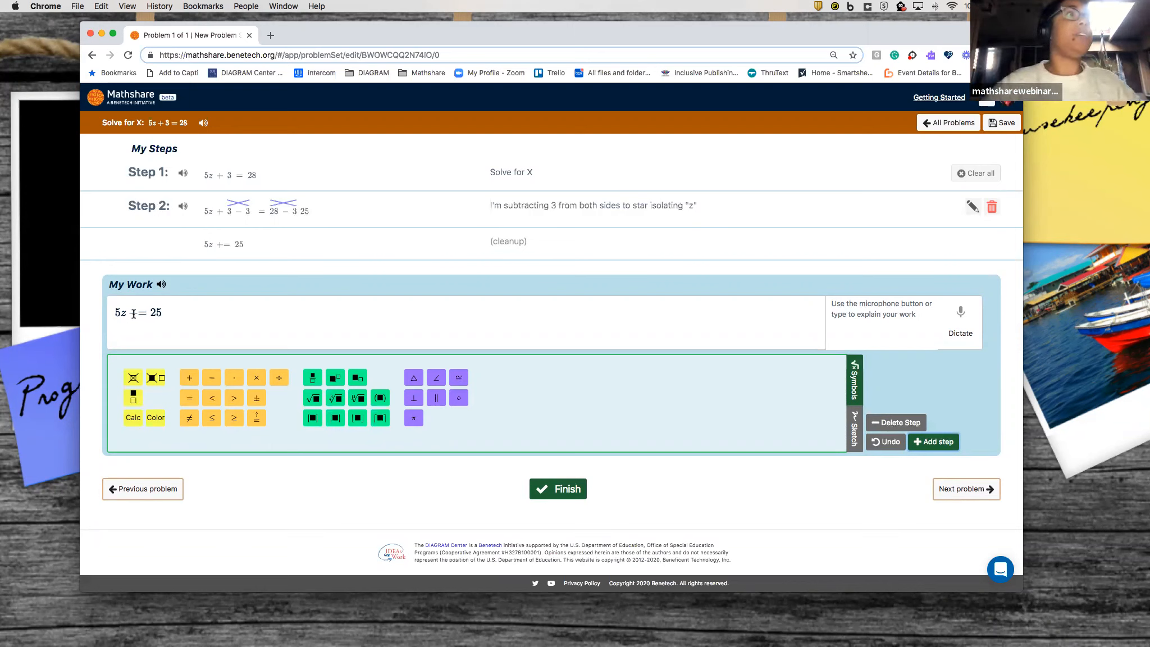
{"action": "key", "text": "BackSpace"}
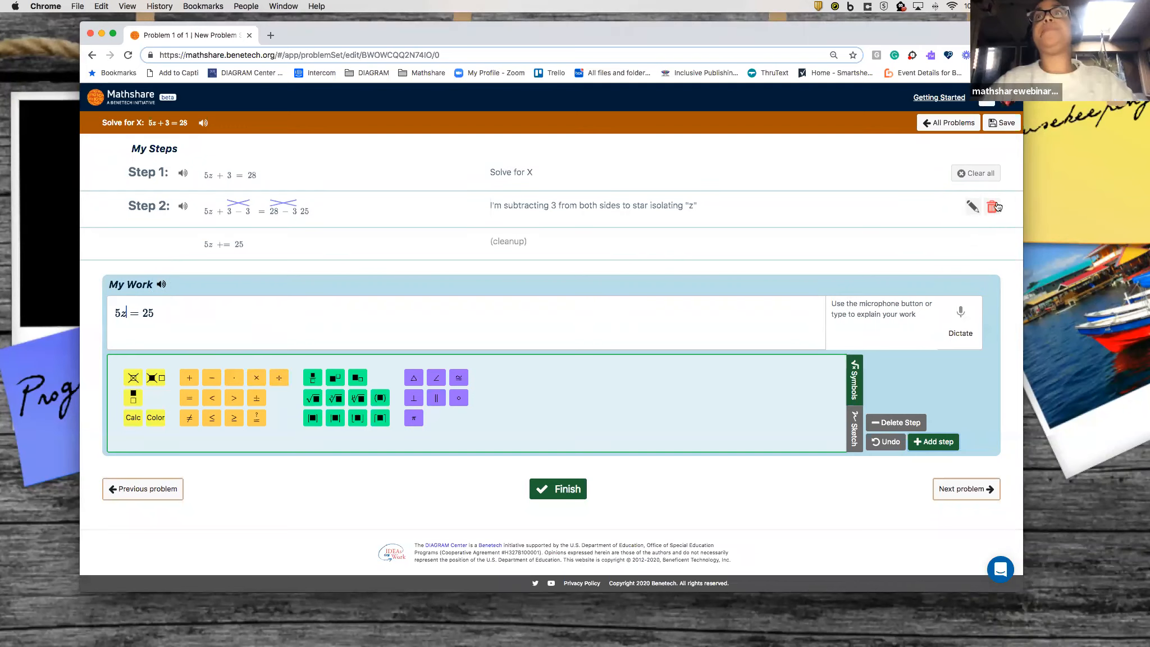
Step: Listen to step 2's work read aloud in edit mode, update the step, and listen to step 1
{"action": "left_click", "coordinate": [972, 207]}
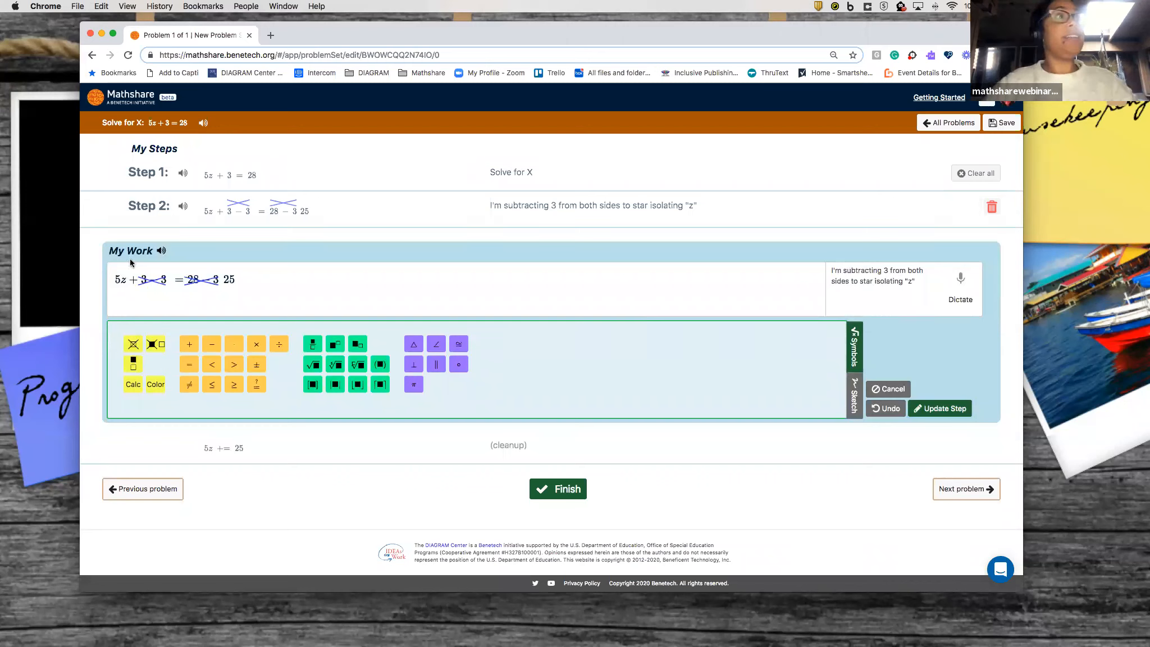
{"action": "left_click", "coordinate": [161, 251]}
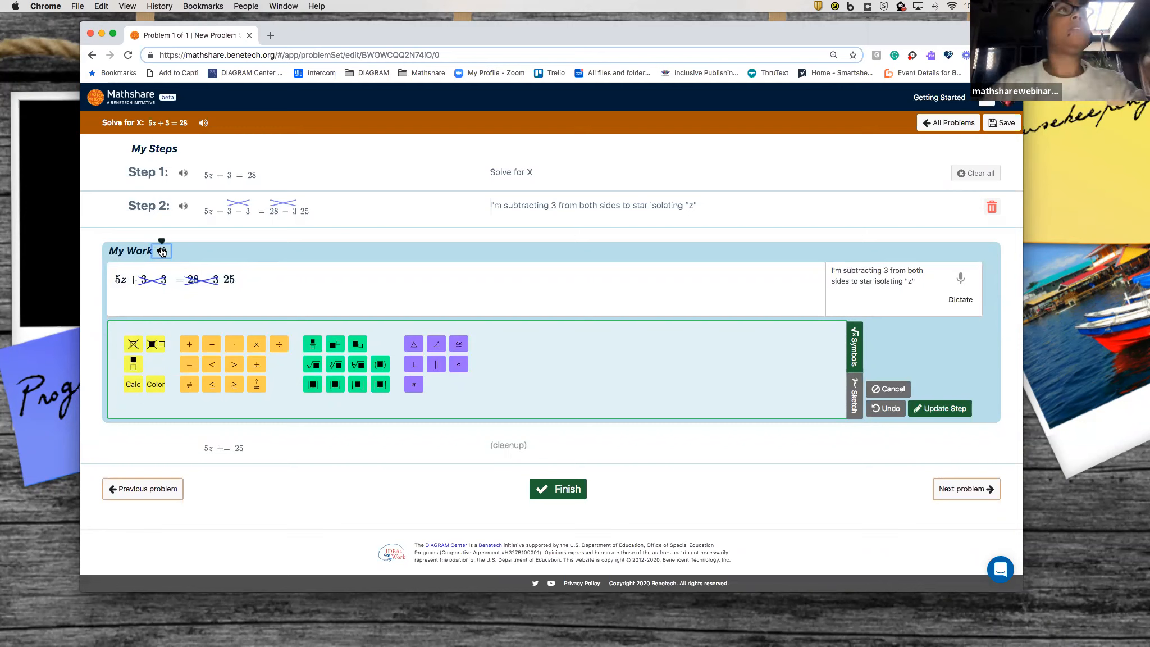
{"action": "left_click", "coordinate": [162, 250]}
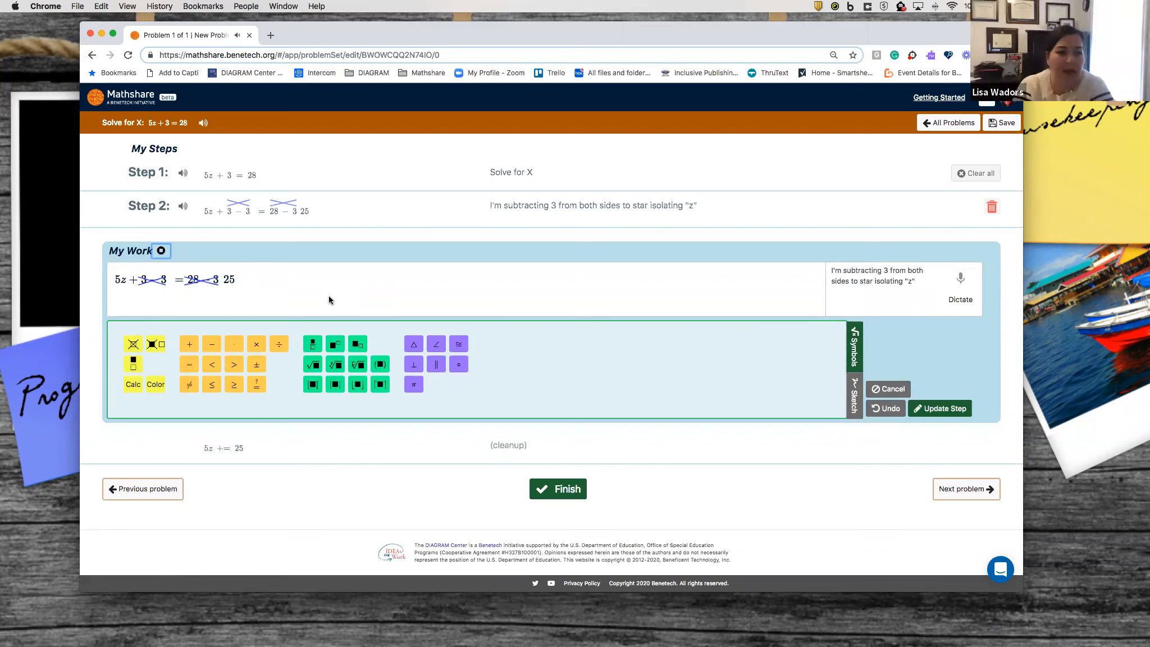
{"action": "left_click", "coordinate": [161, 253]}
{"action": "mouse_move", "coordinate": [1025, 639]}
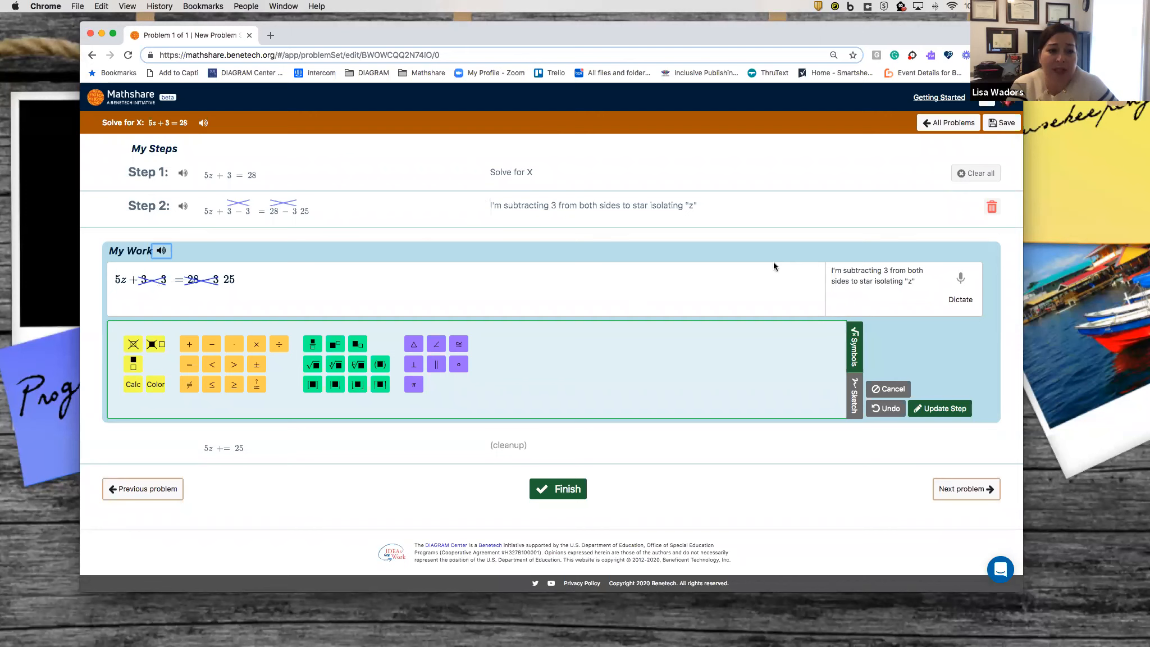
{"action": "left_click", "coordinate": [947, 409]}
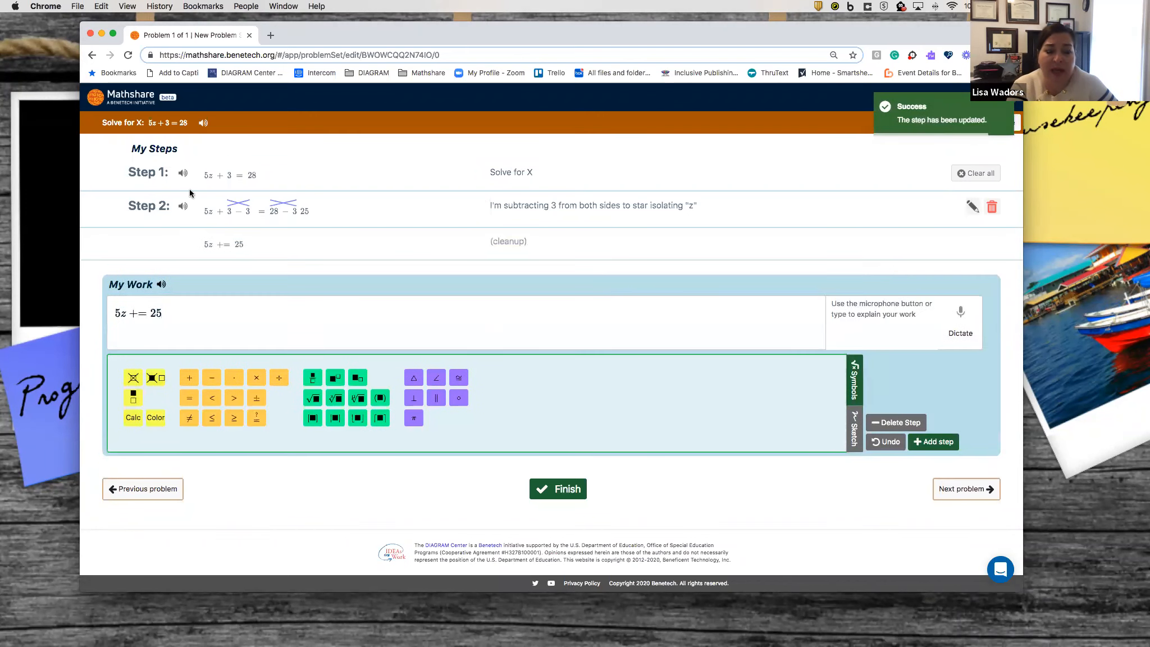
{"action": "left_click", "coordinate": [183, 173]}
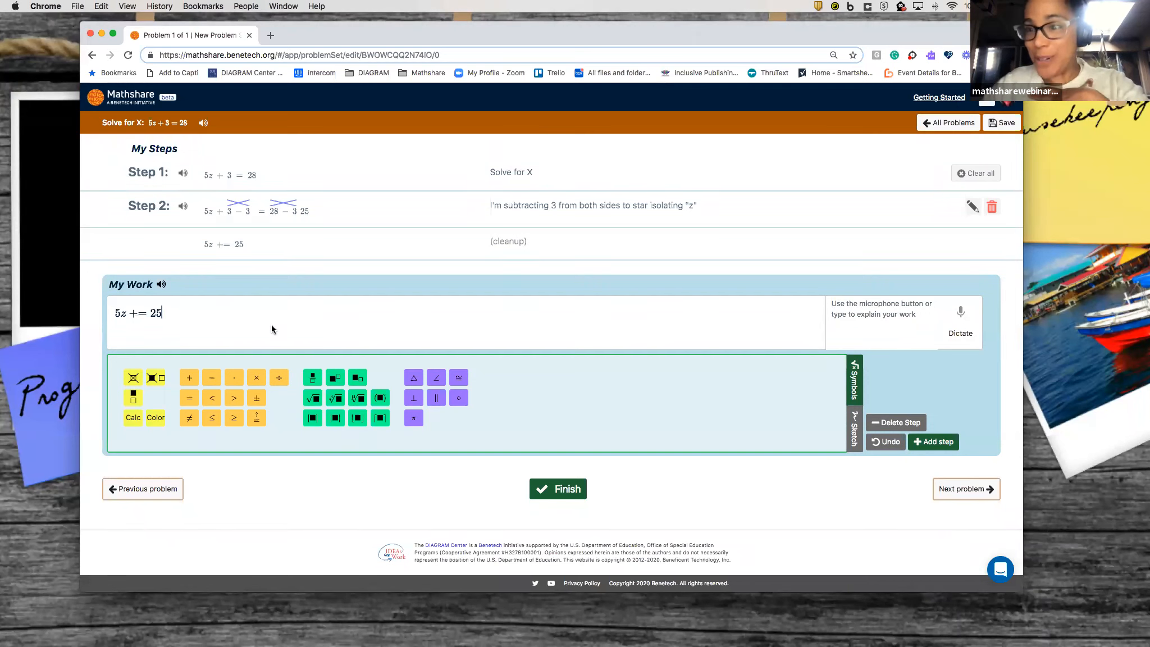
Step: Divide both sides of the current equation by 5, placing a 5 under the coefficient of z and under 25
{"action": "left_click", "coordinate": [120, 313]}
{"action": "type", "text": "/5"}
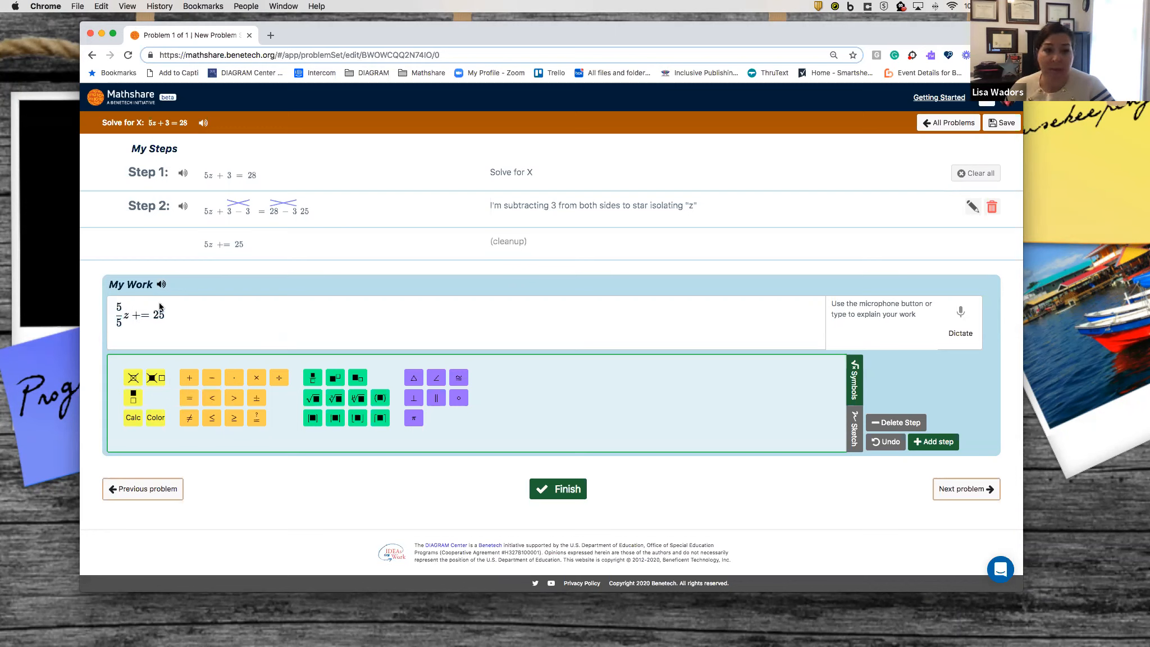
{"action": "left_click", "coordinate": [163, 315]}
{"action": "type", "text": "/5"}
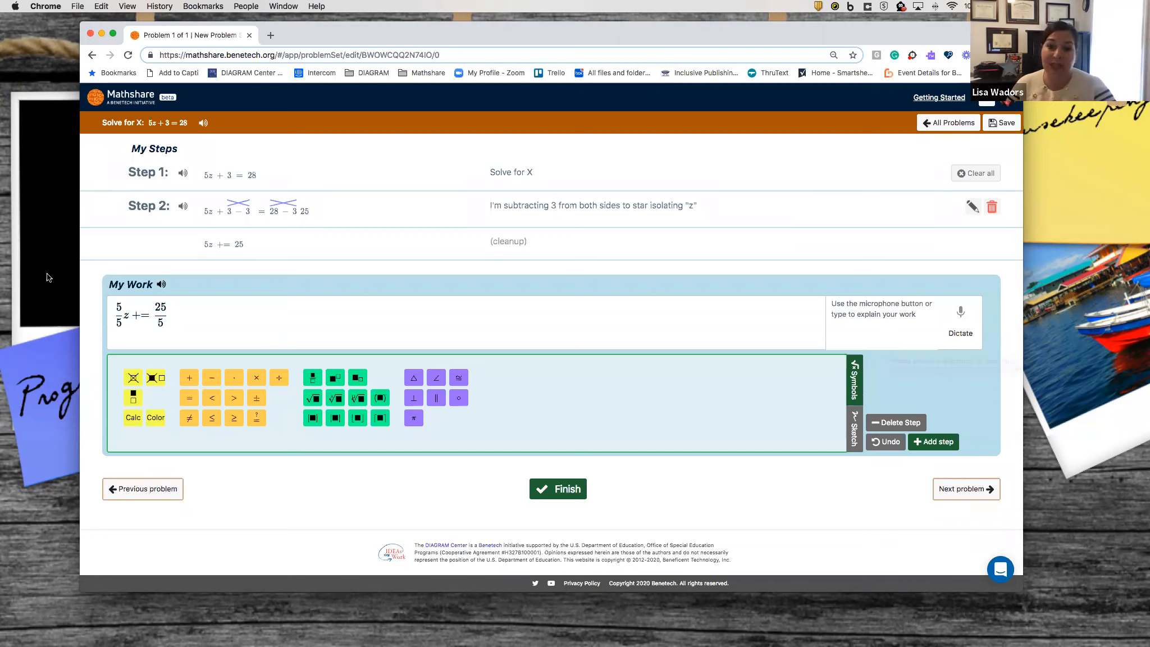
Step: Cross out 5/5, calculate 25/5 with the Calc tool, and cross out the stray plus sign after z
{"action": "left_click_drag", "start_coordinate": [123, 328], "coordinate": [116, 310]}
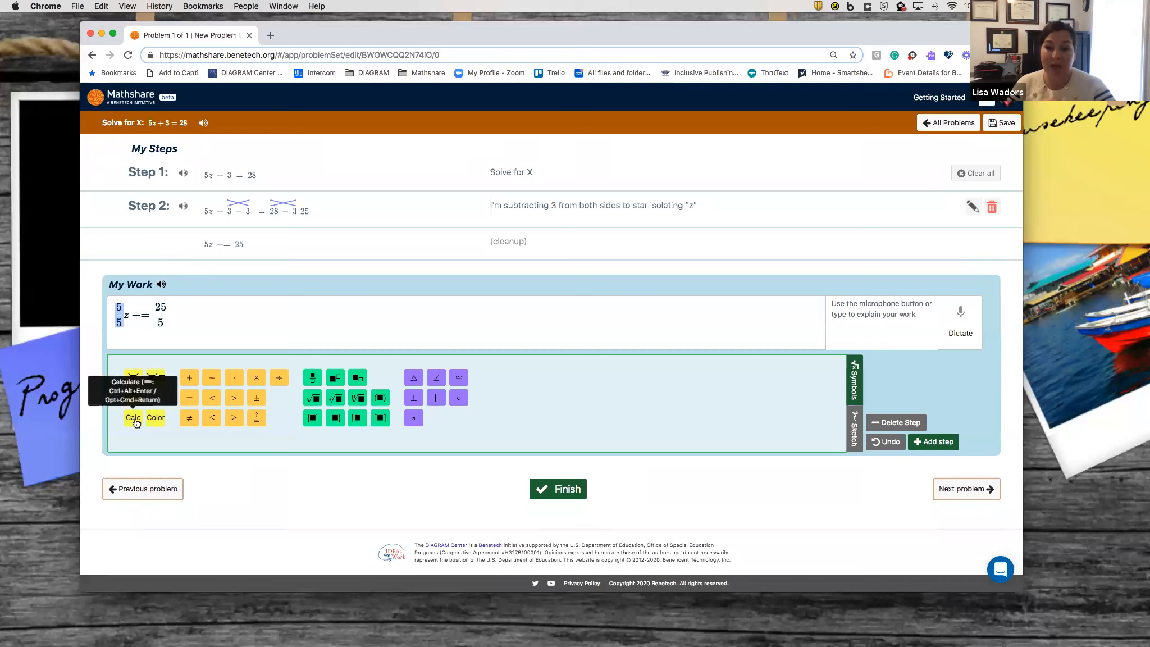
{"action": "left_click", "coordinate": [133, 378]}
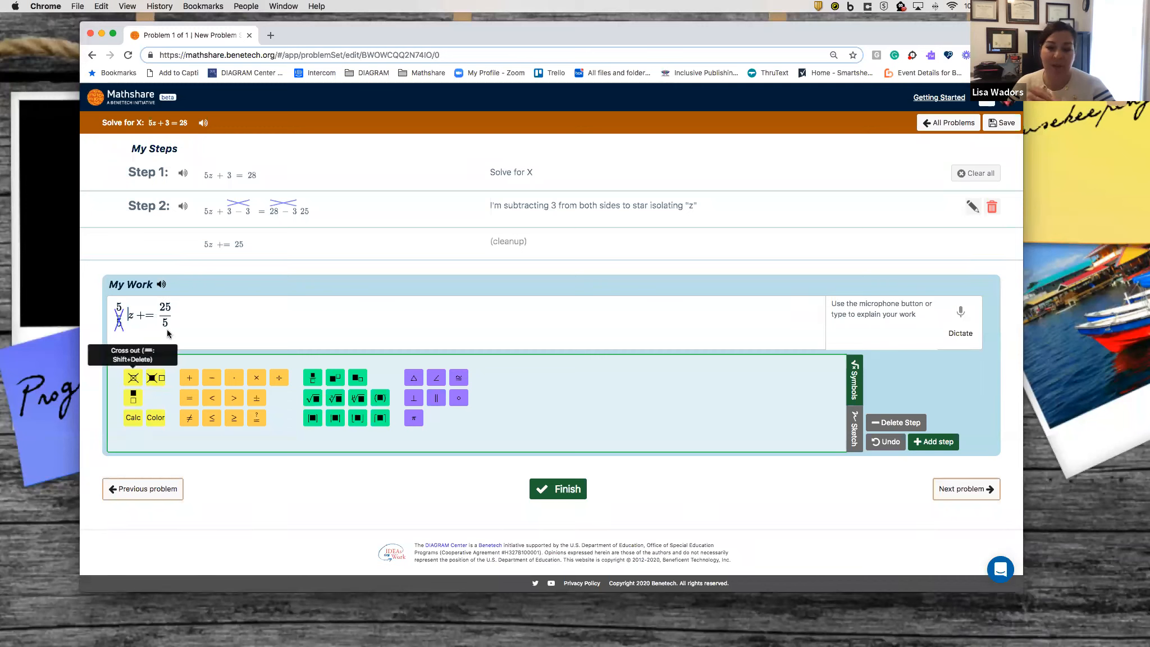
{"action": "left_click_drag", "start_coordinate": [168, 327], "coordinate": [159, 319]}
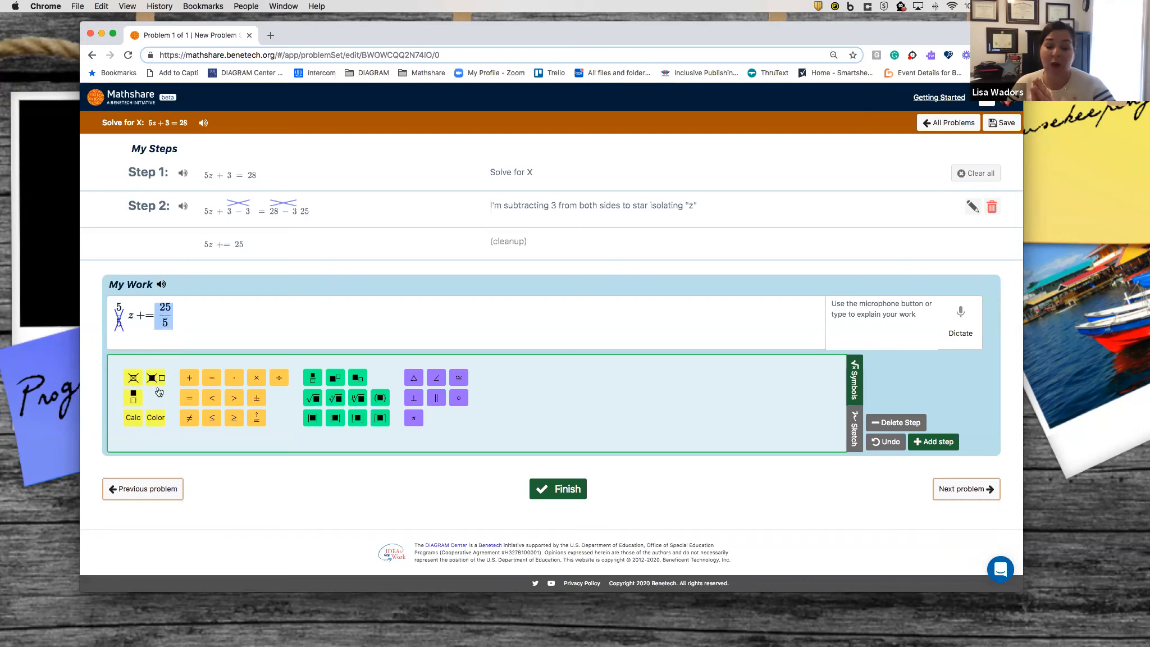
{"action": "left_click", "coordinate": [133, 421]}
{"action": "left_click_drag", "start_coordinate": [141, 316], "coordinate": [136, 316]}
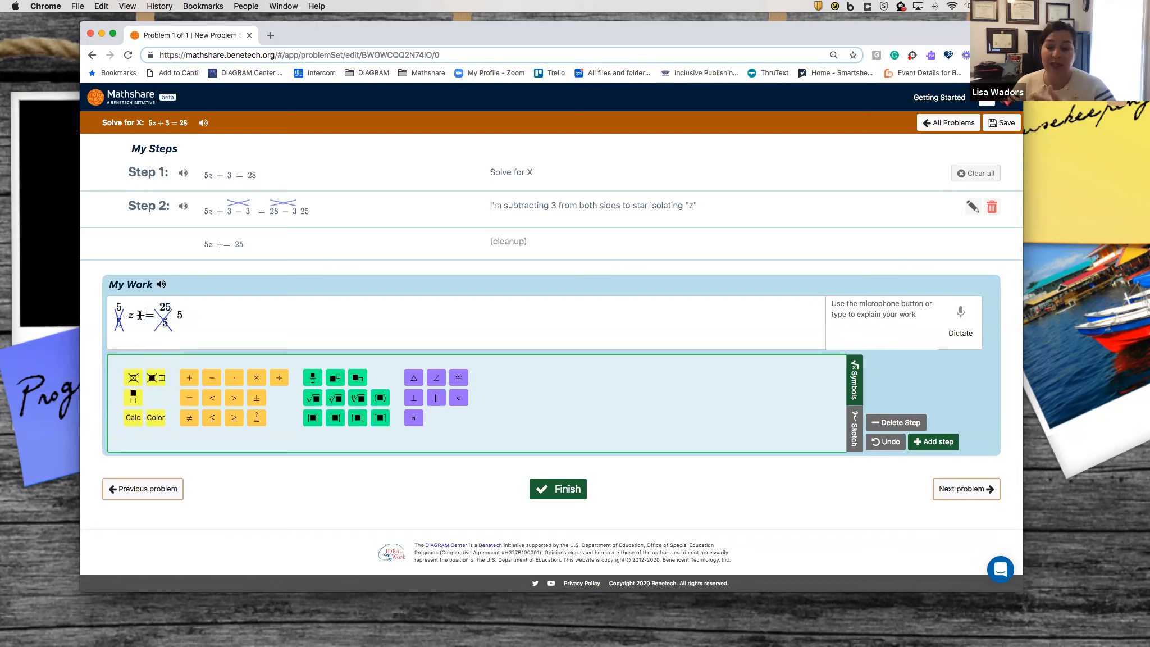
{"action": "left_click", "coordinate": [133, 378]}
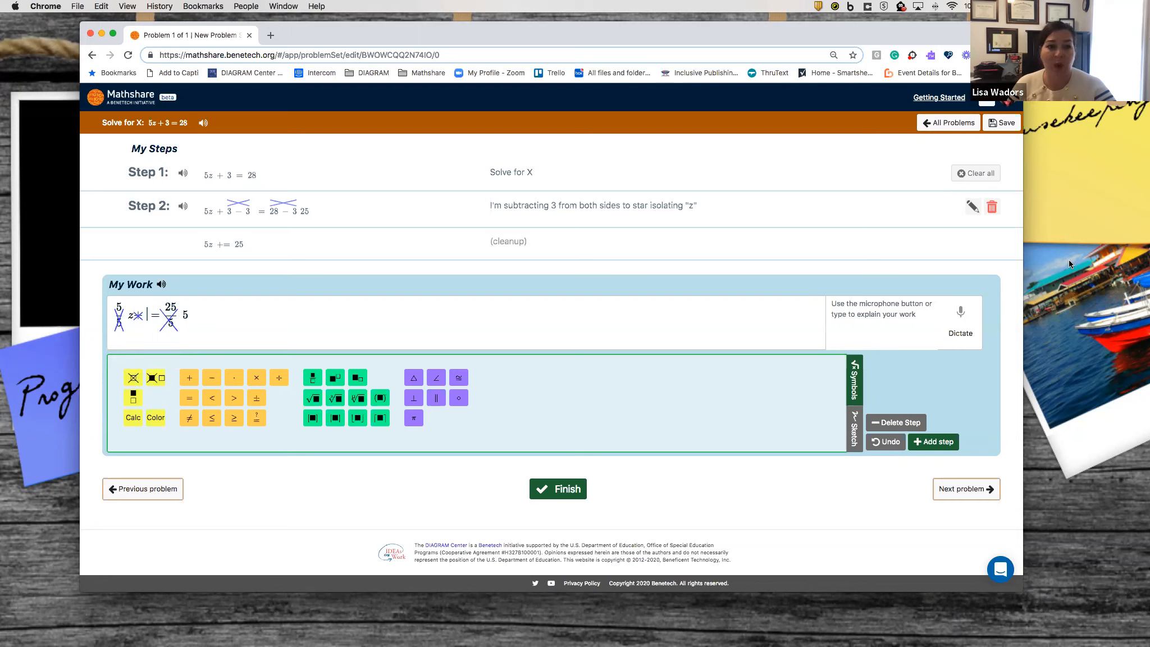
Step: Dictate the explanation "I've divided 5 from both sides to isolate X" and delete the extra words "microphone and say"
{"action": "left_click", "coordinate": [959, 314]}
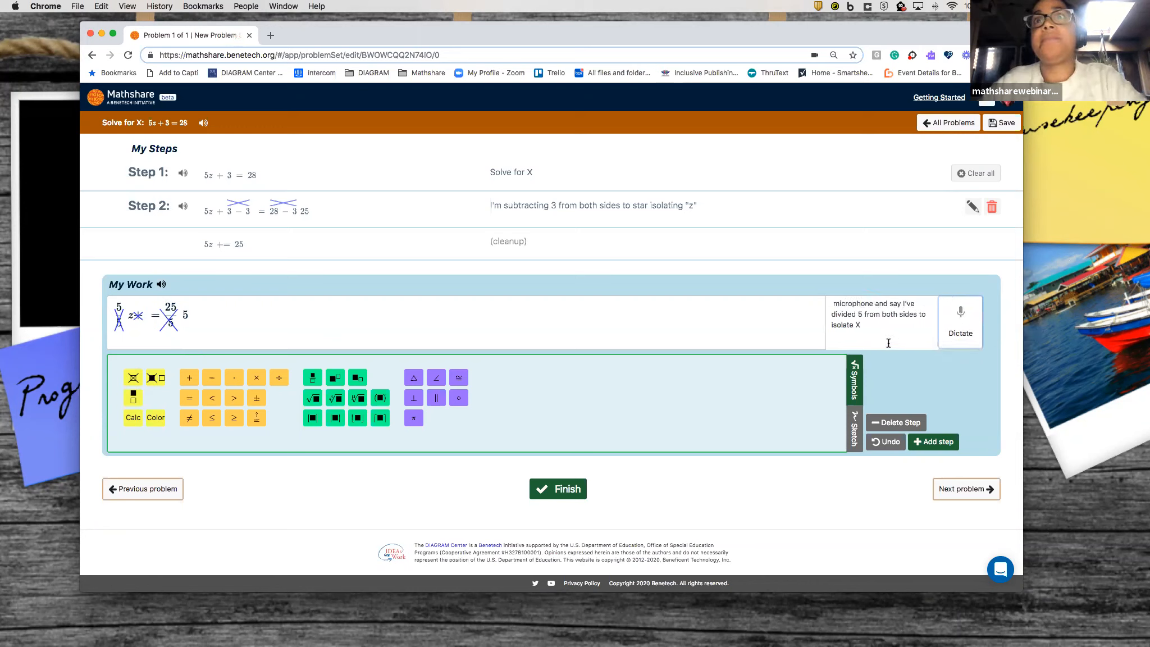
{"action": "left_click_drag", "start_coordinate": [830, 304], "coordinate": [902, 304]}
{"action": "key", "text": "BackSpace"}
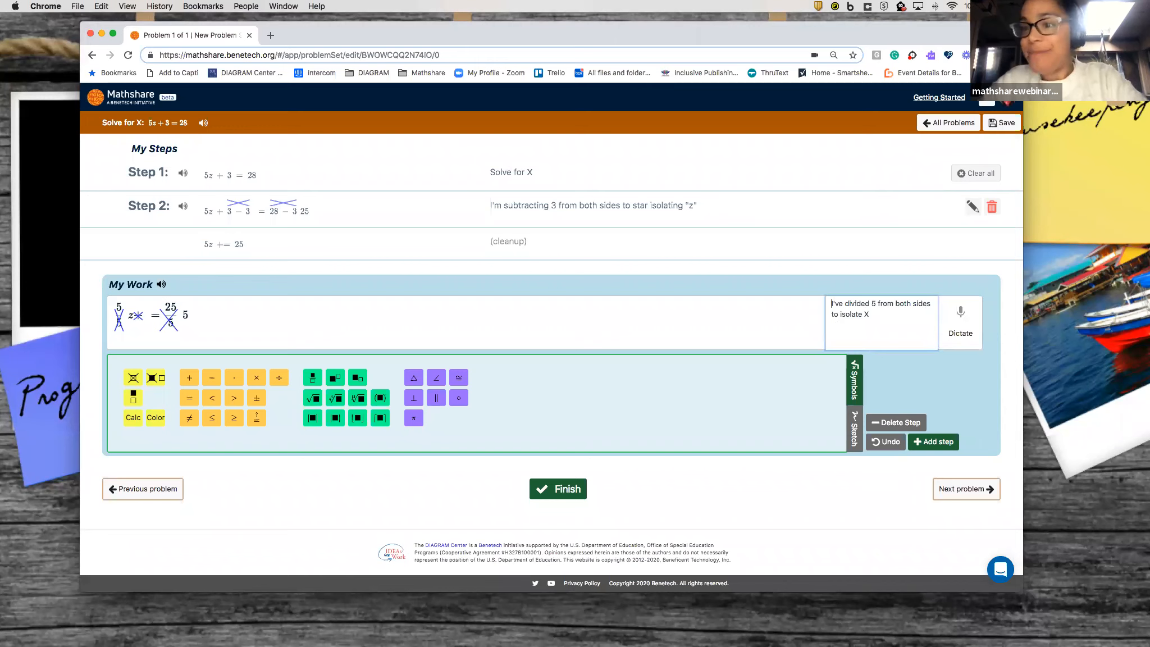
Step: Add the completed division by 5 and its explanation to the solution as a new step
{"action": "left_click", "coordinate": [937, 443]}
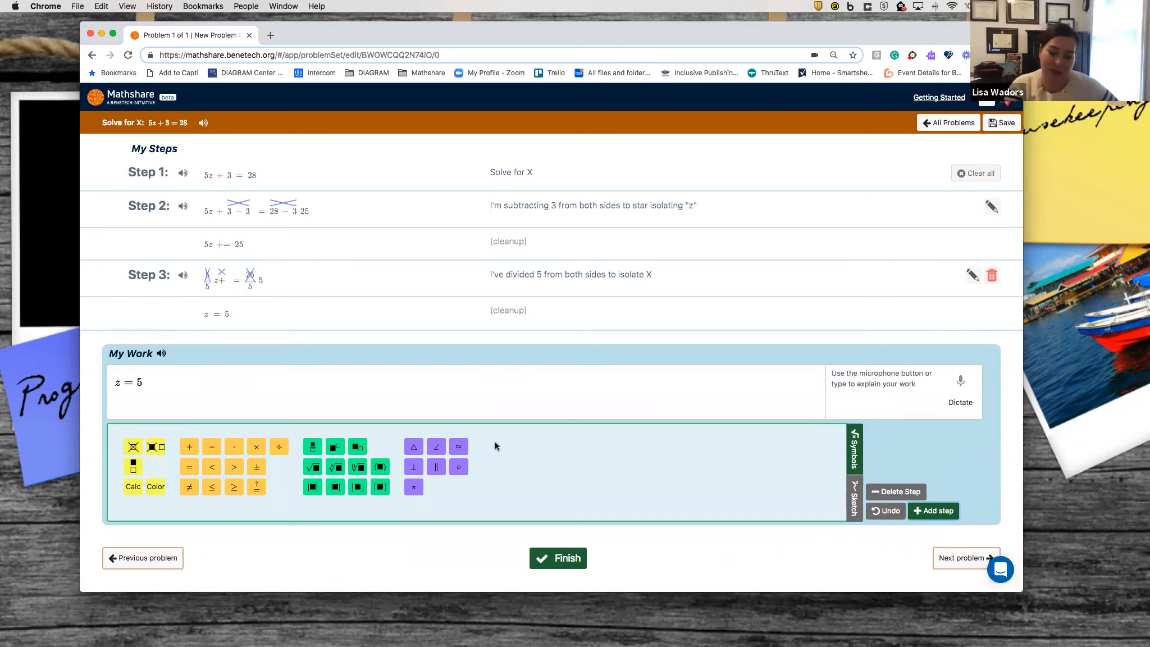
{"action": "key", "text": "Tab"}
{"action": "key", "text": "Tab"}
{"action": "key", "text": "Tab"}
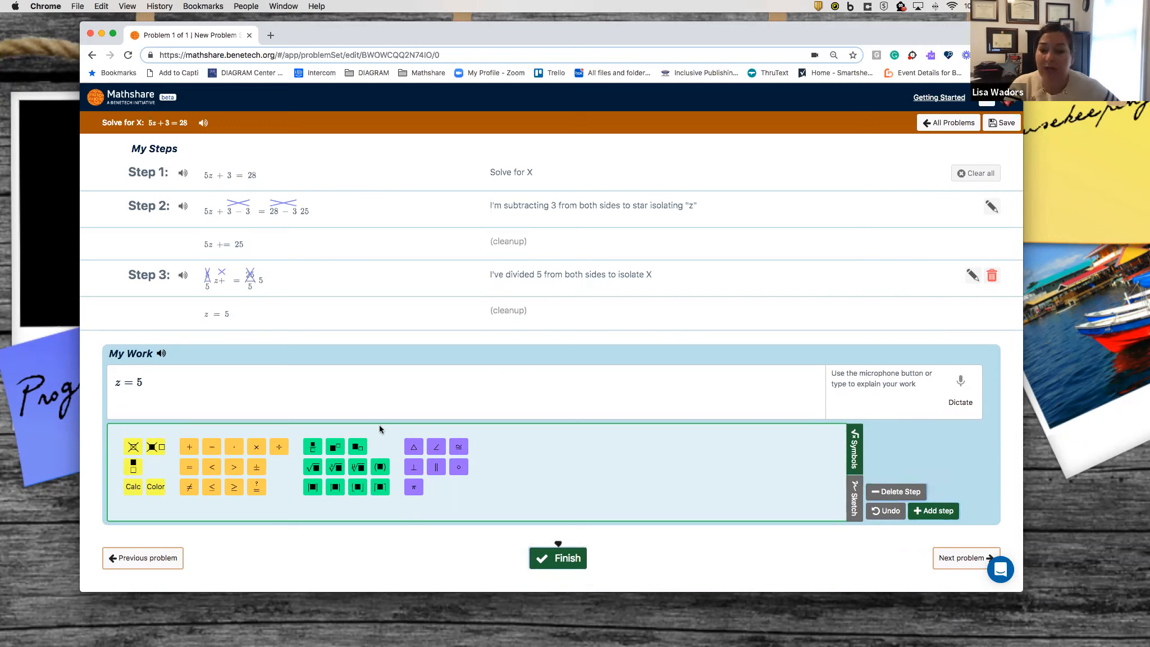
{"action": "key", "text": "Tab"}
{"action": "key", "text": "Tab"}
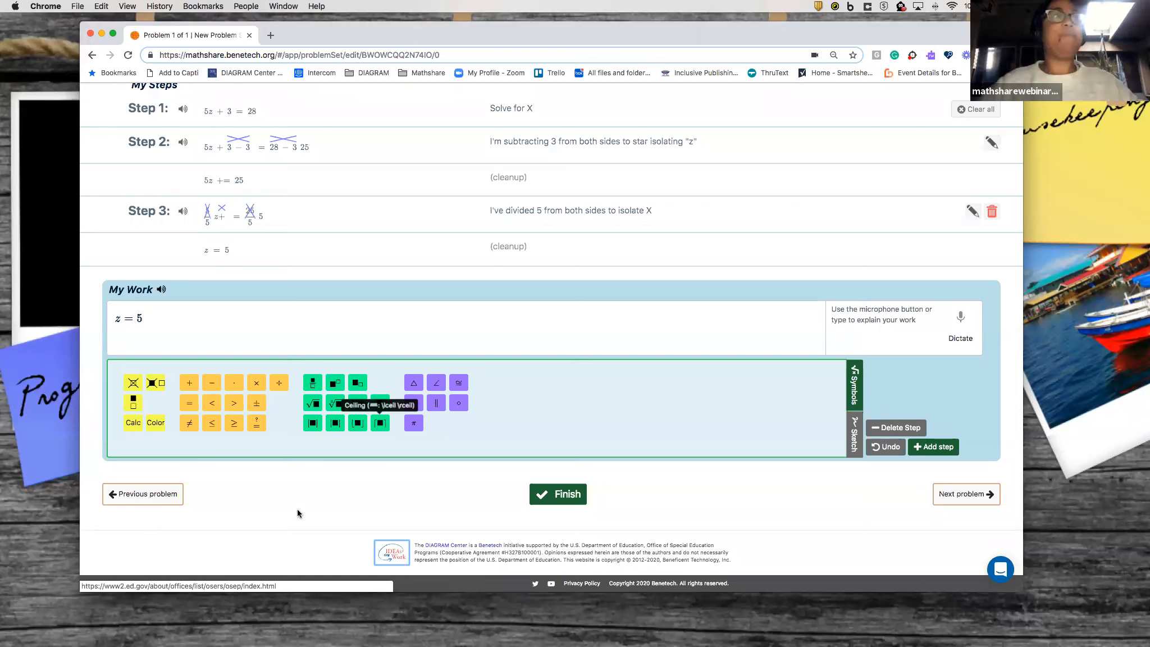
Step: Add z = 5 as a solution step with the explanation "final answer" and finish the problem
{"action": "left_click", "coordinate": [866, 331]}
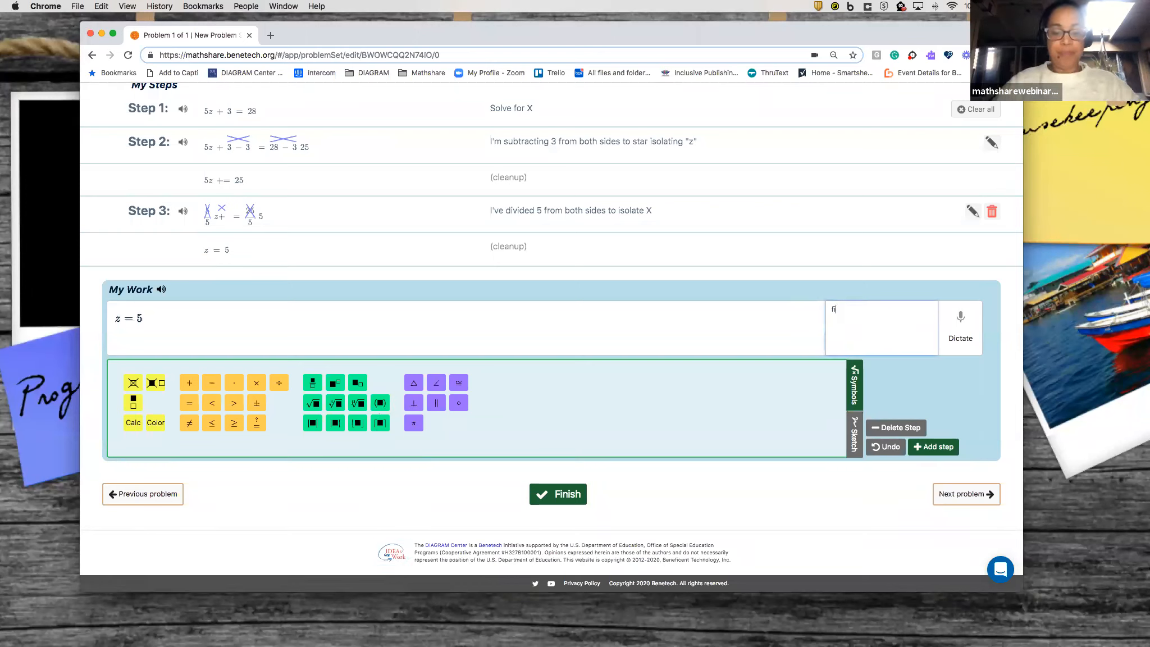
{"action": "type", "text": "final anser"}
{"action": "key", "text": "Left"}
{"action": "key", "text": "Left"}
{"action": "type", "text": "w"}
{"action": "left_click", "coordinate": [940, 448]}
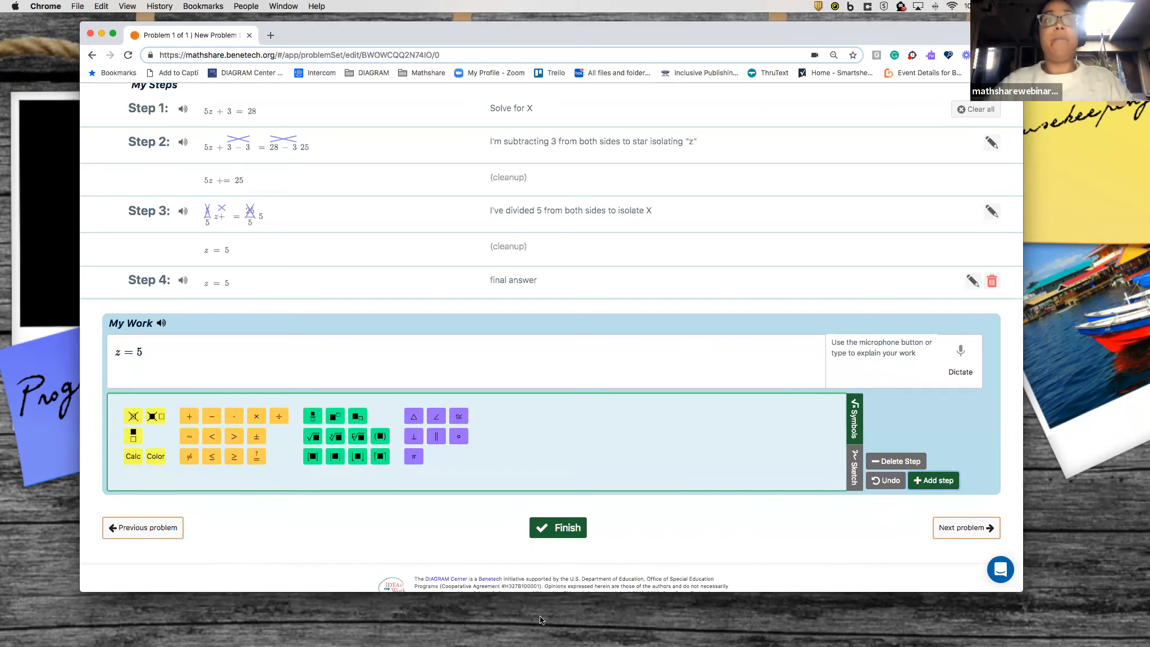
{"action": "left_click", "coordinate": [564, 528]}
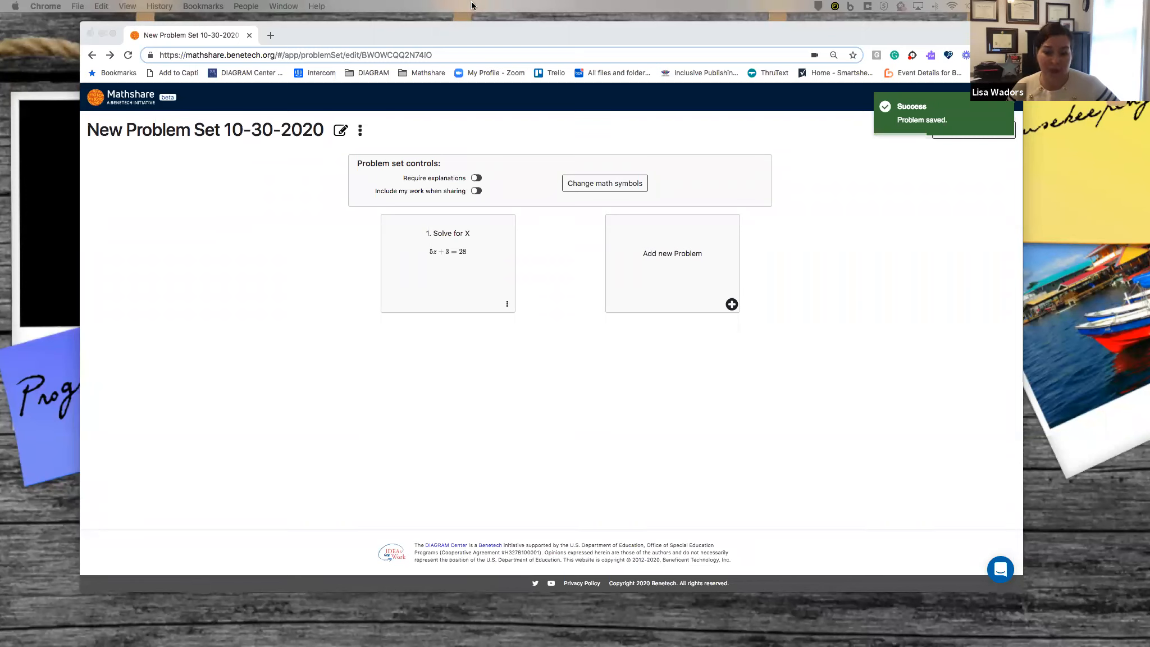
{"action": "left_click", "coordinate": [943, 190]}
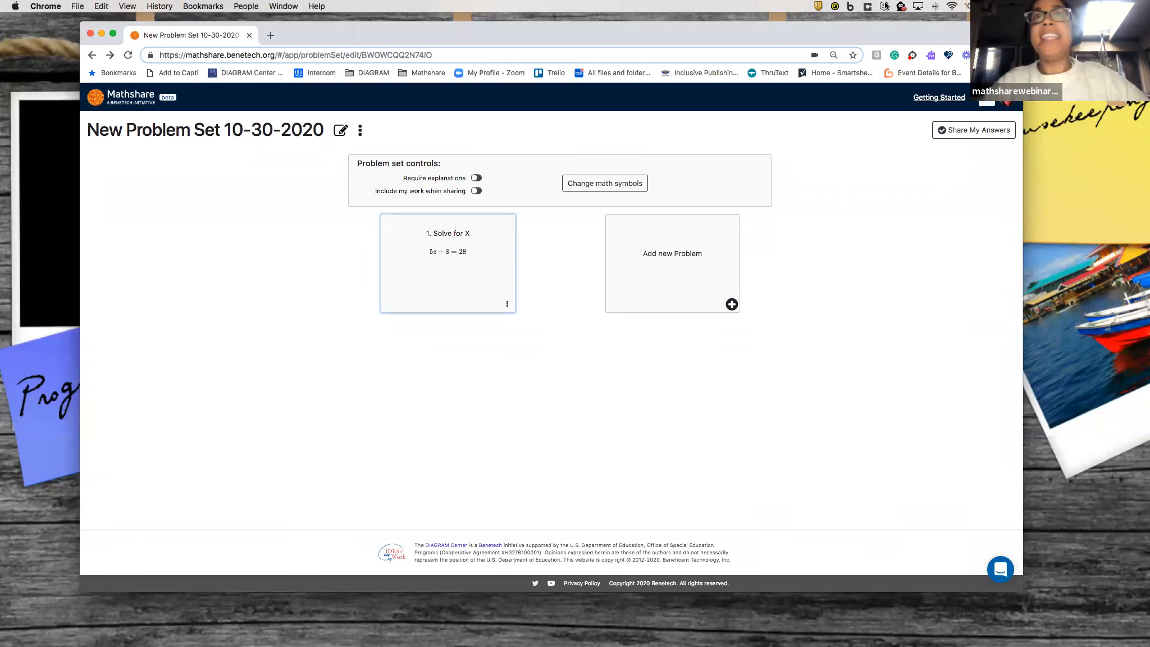
Step: Set the font in the personalization settings to Open Dyslexic and save the change
{"action": "left_click", "coordinate": [987, 105]}
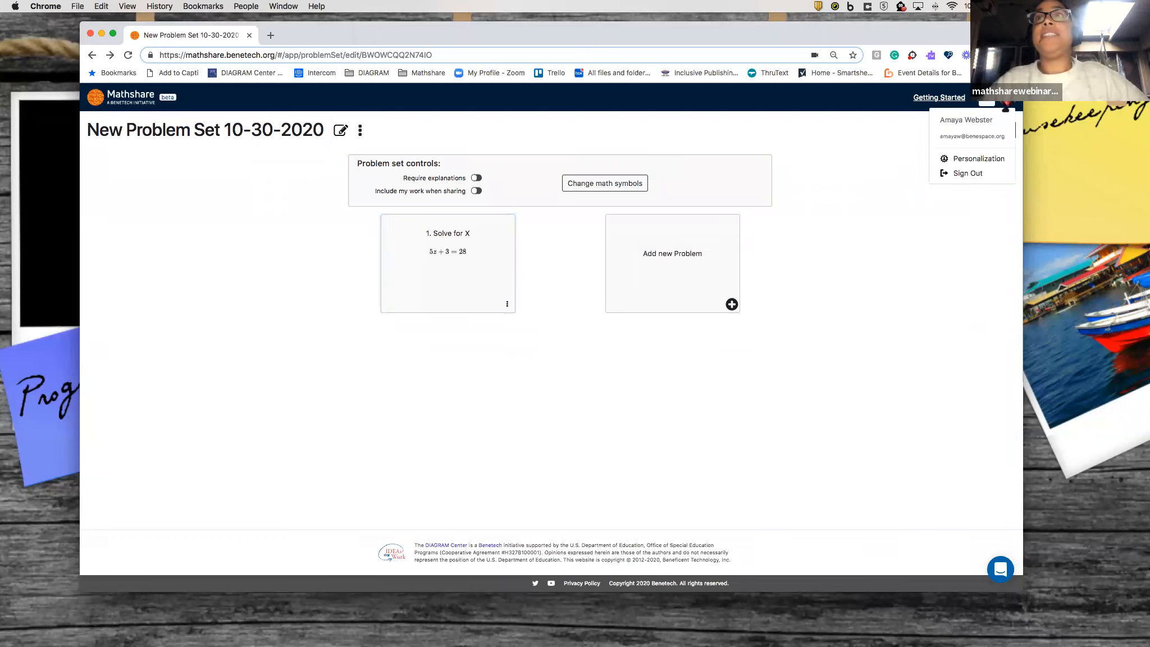
{"action": "left_click", "coordinate": [960, 161]}
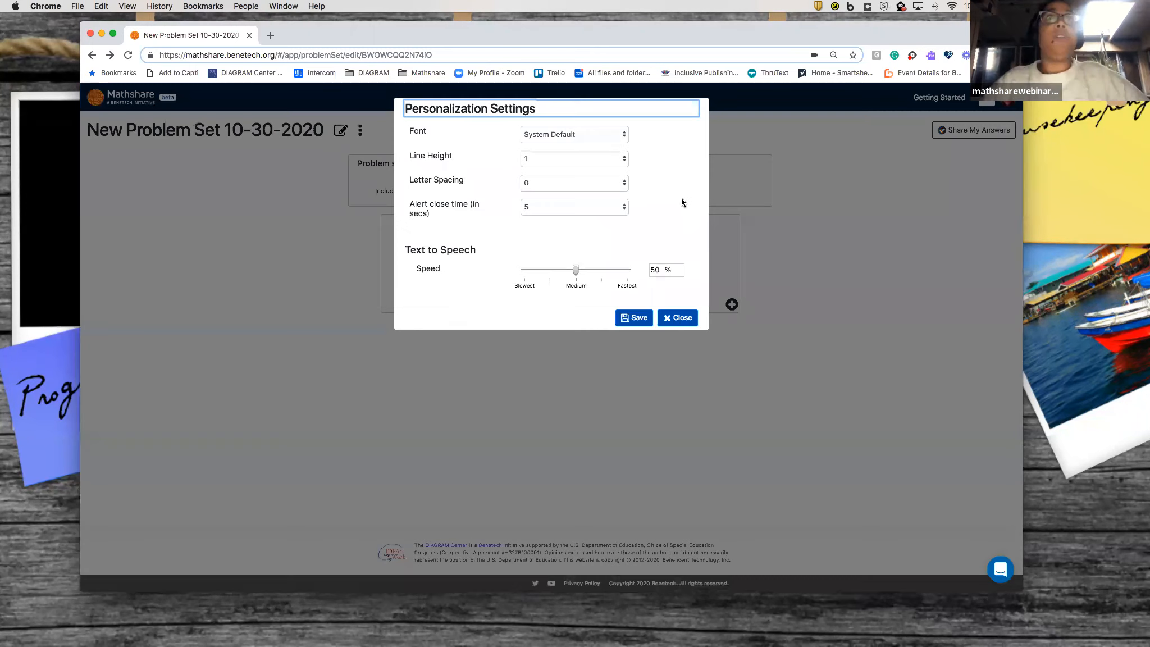
{"action": "left_click", "coordinate": [573, 135]}
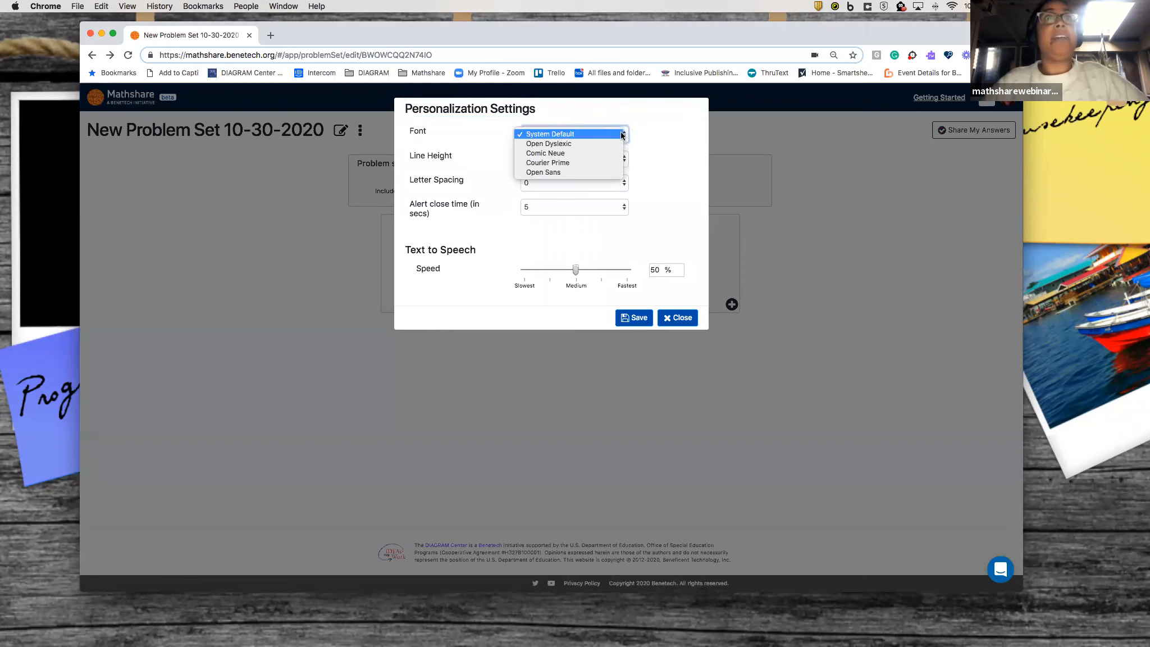
{"action": "left_click", "coordinate": [568, 143]}
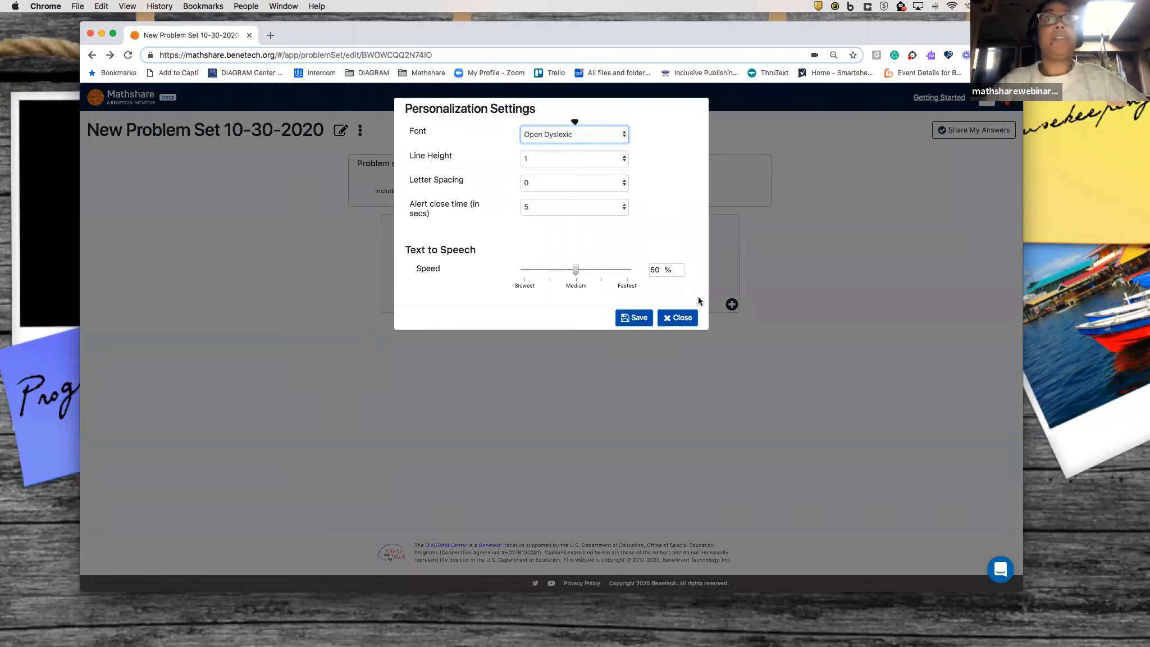
{"action": "left_click", "coordinate": [631, 328]}
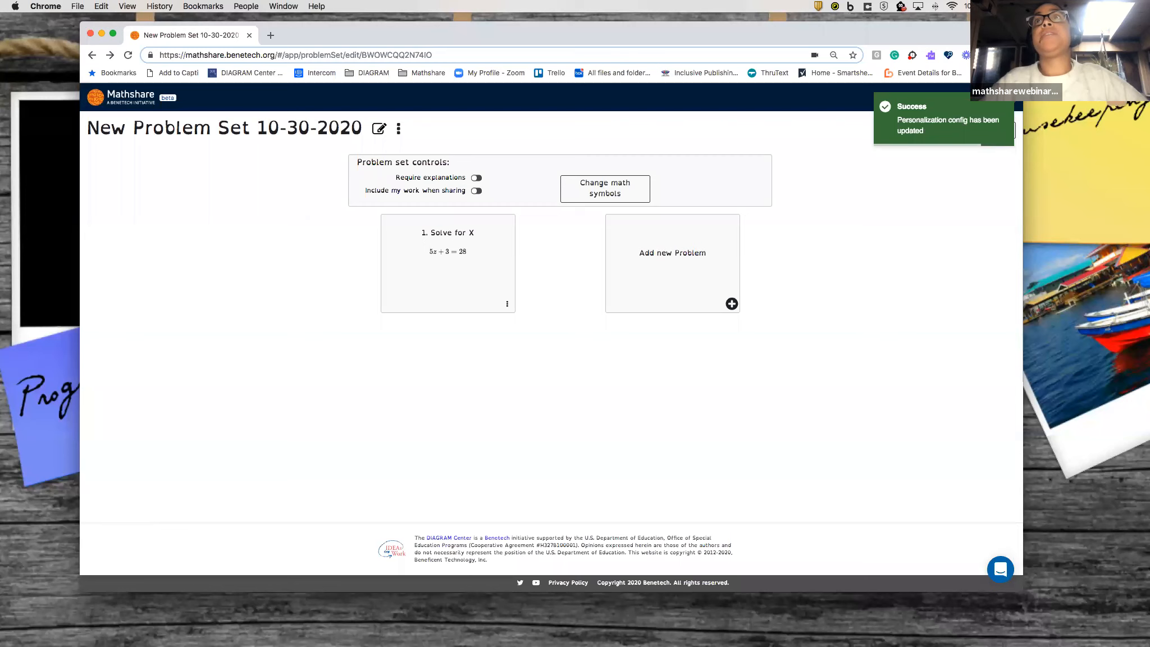
{"action": "left_click", "coordinate": [986, 100]}
{"action": "left_click", "coordinate": [958, 158]}
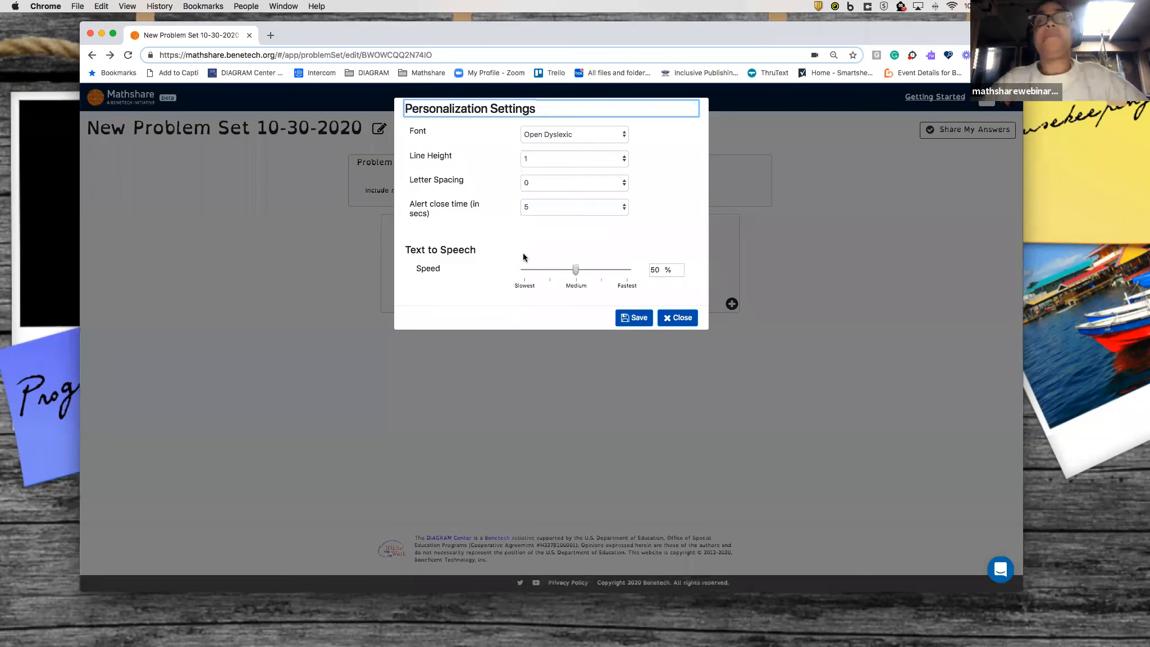
{"action": "left_click", "coordinate": [551, 135]}
{"action": "left_click", "coordinate": [549, 124]}
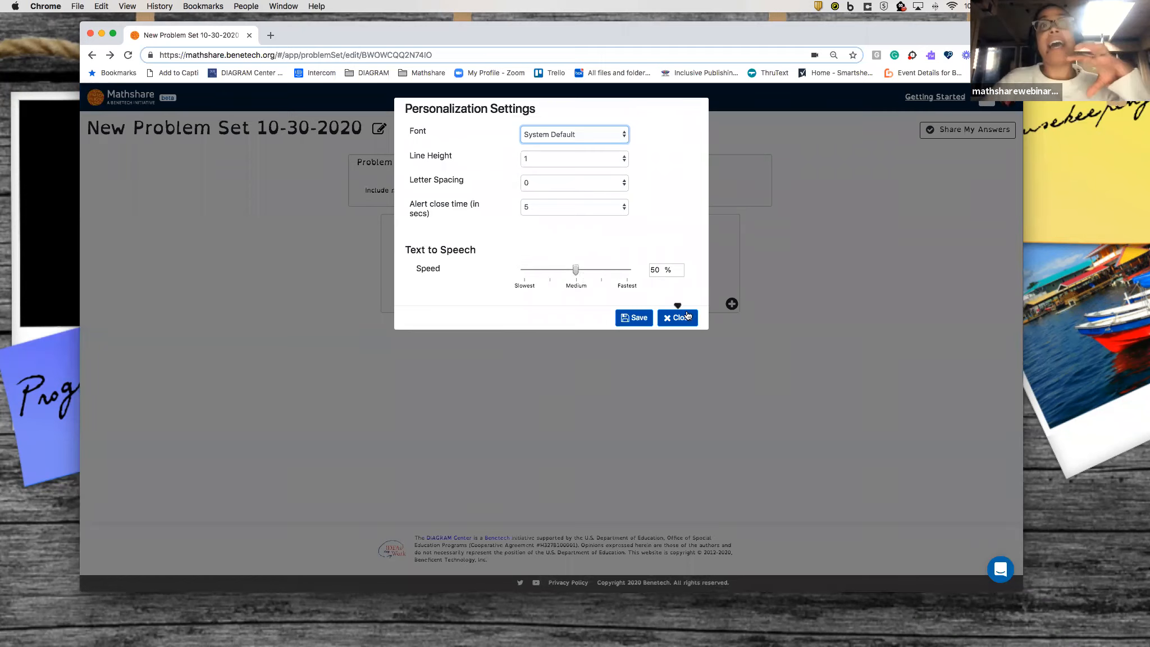
{"action": "left_click", "coordinate": [681, 317]}
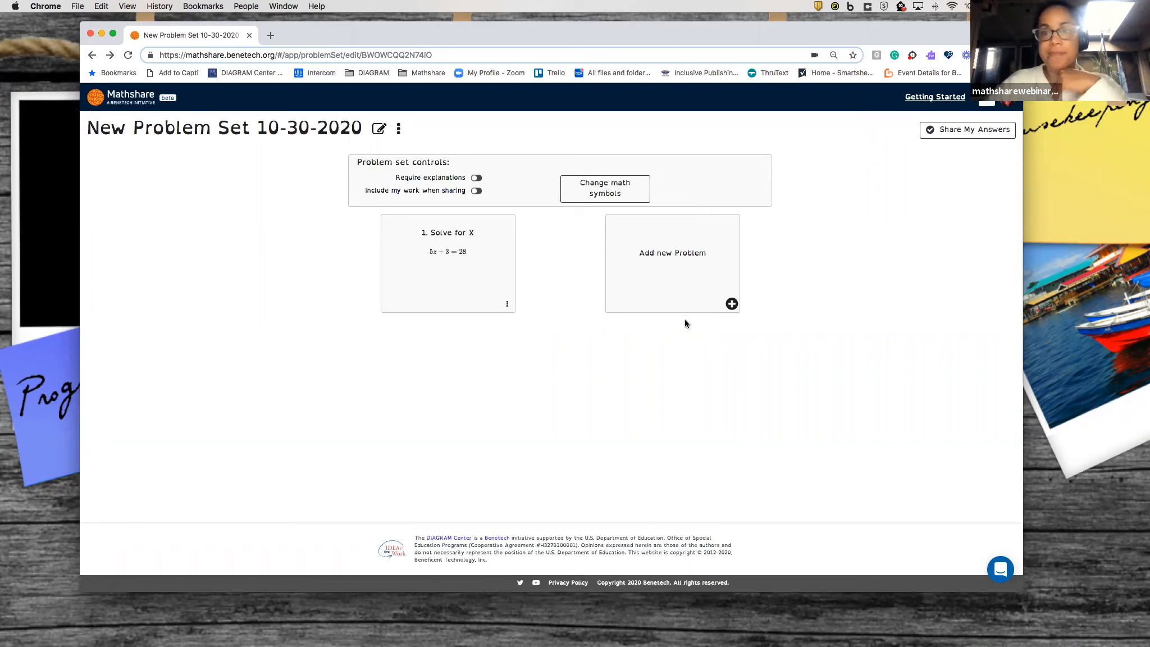
Step: Set the personalization font back to System Default and save the settings
{"action": "left_click", "coordinate": [1005, 105]}
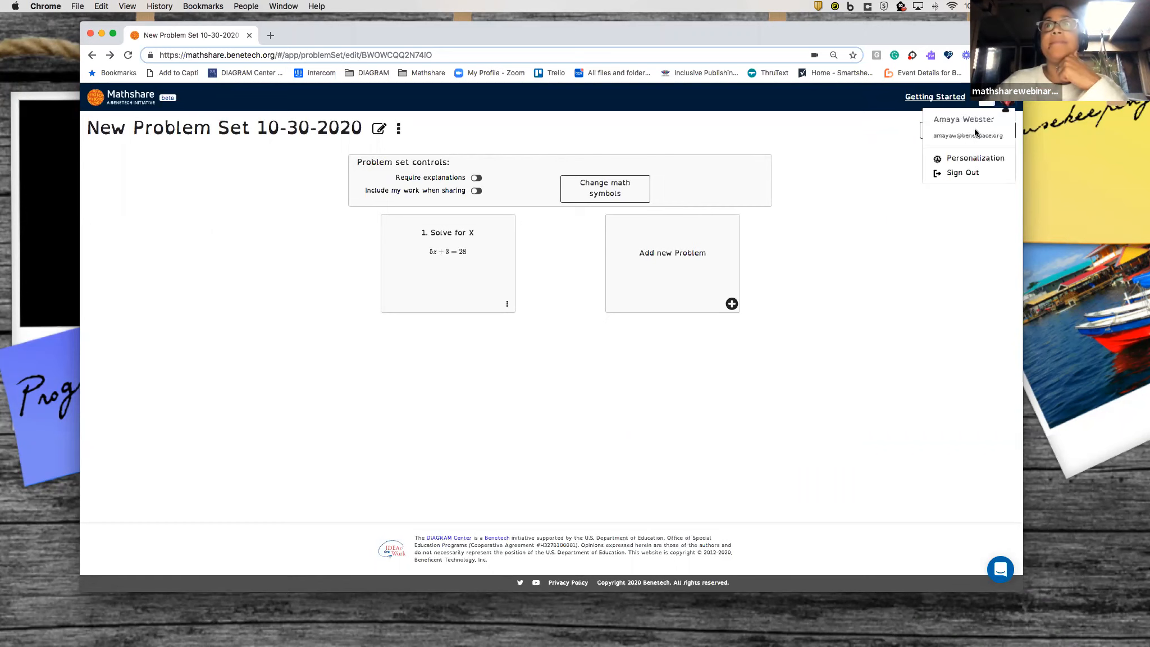
{"action": "left_click", "coordinate": [950, 163]}
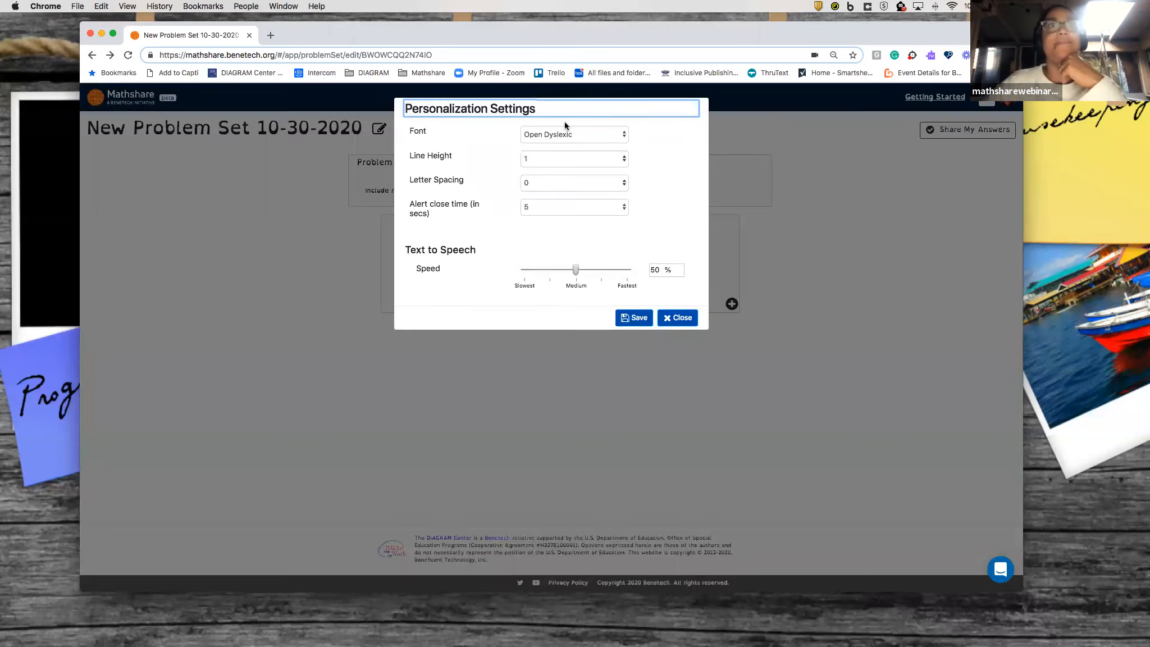
{"action": "left_click", "coordinate": [595, 137]}
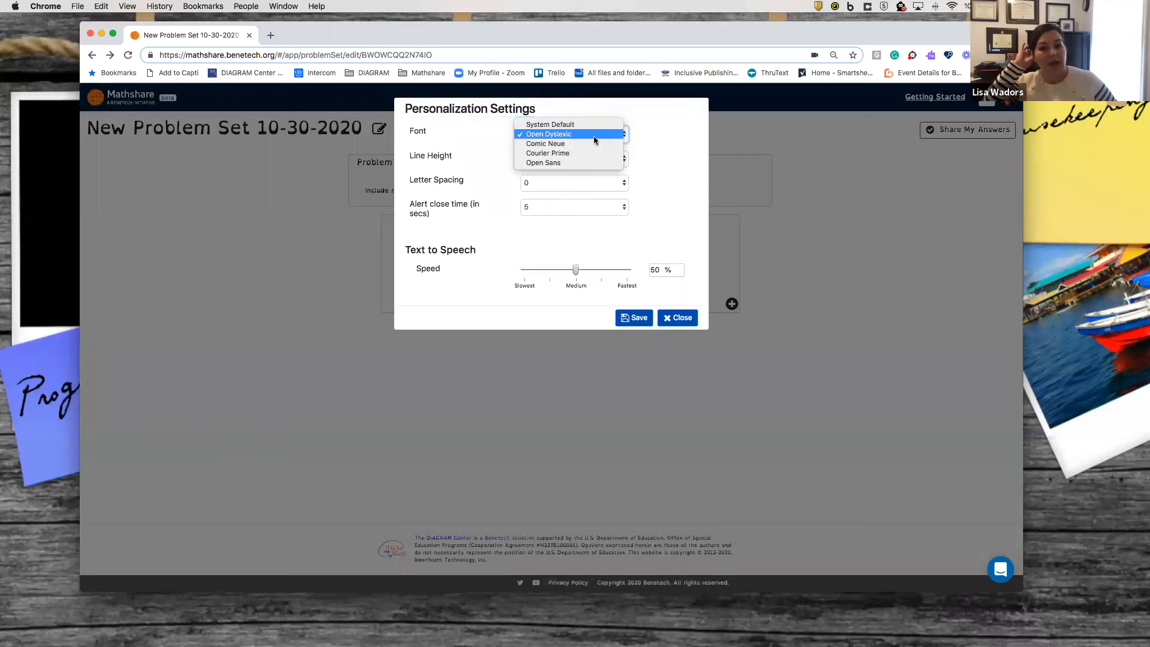
{"action": "left_click", "coordinate": [556, 124]}
{"action": "left_click", "coordinate": [633, 317]}
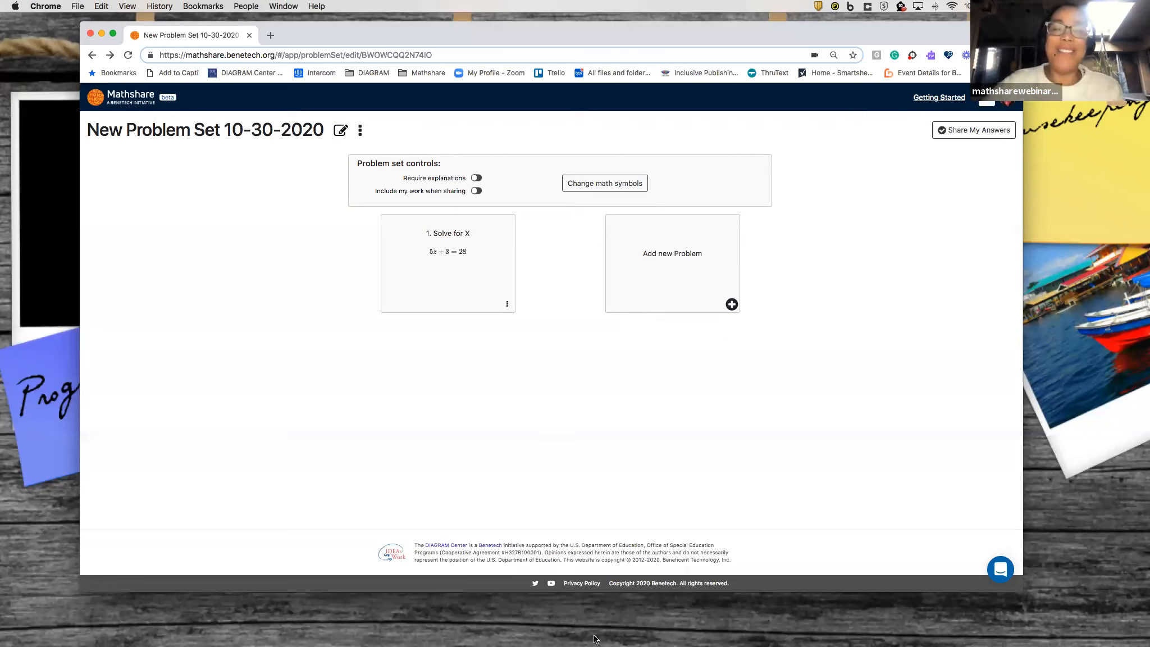
{"action": "mouse_move", "coordinate": [192, 624]}
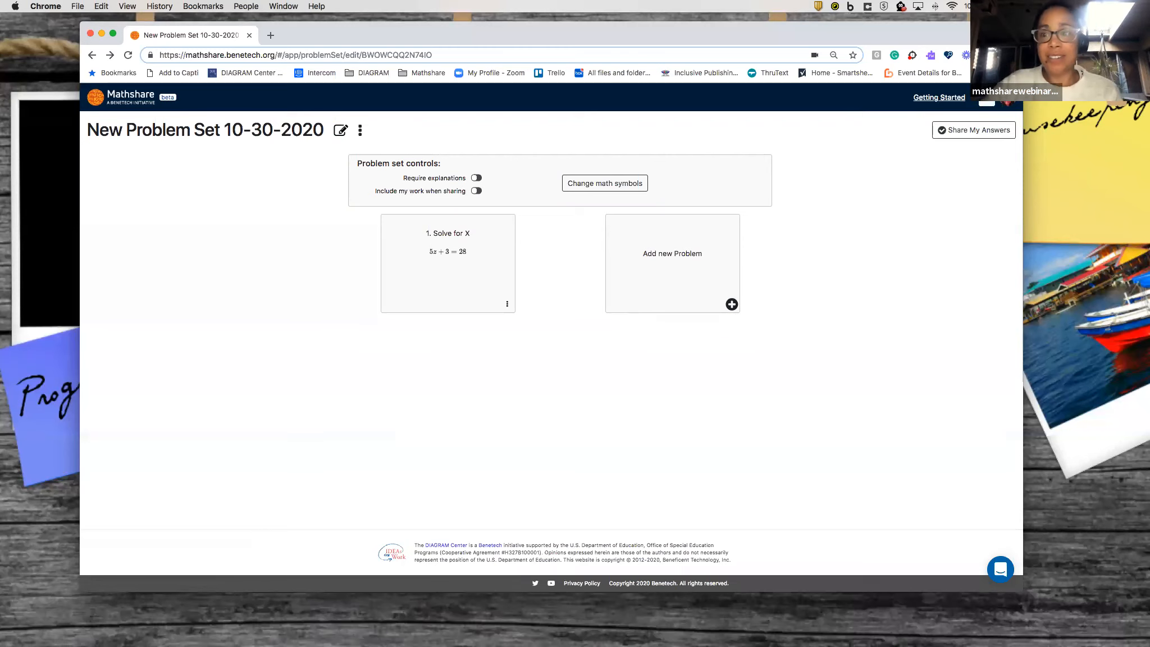